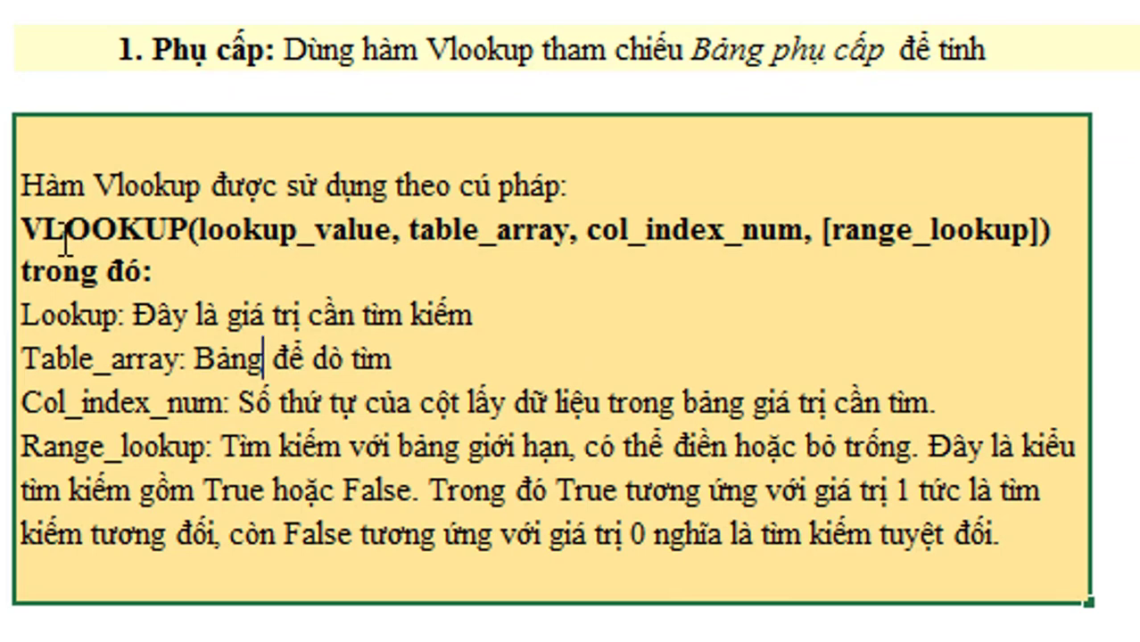
Highlight the VLOOKUP syntax parts: the function name, column index and range_lookup arguments.
drag(23, 230, 189, 232)
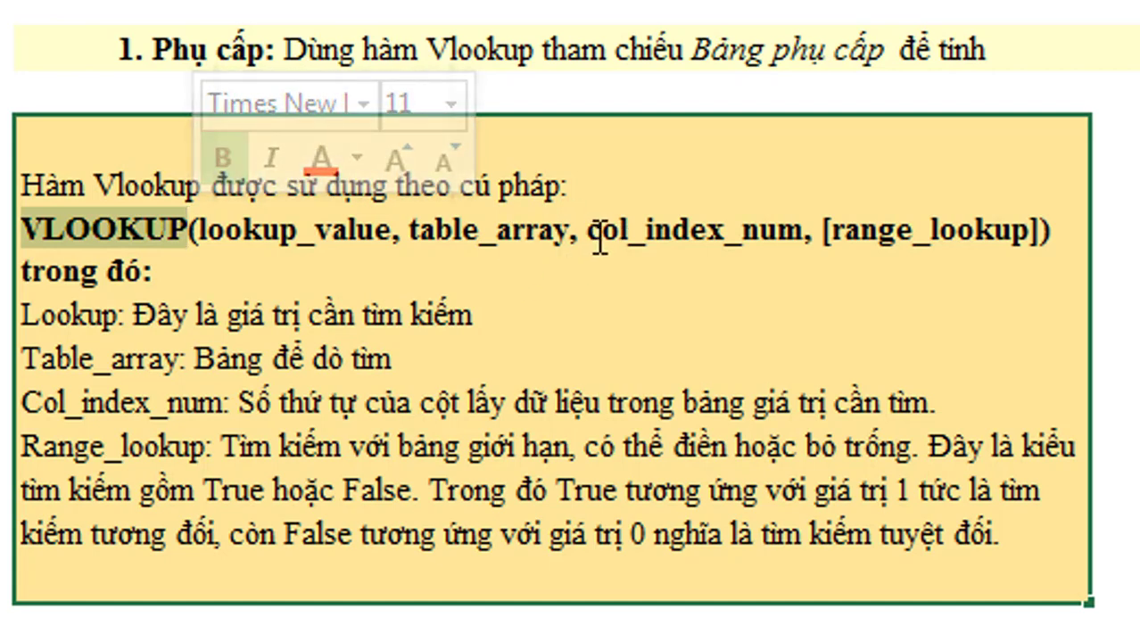
drag(588, 233, 742, 236)
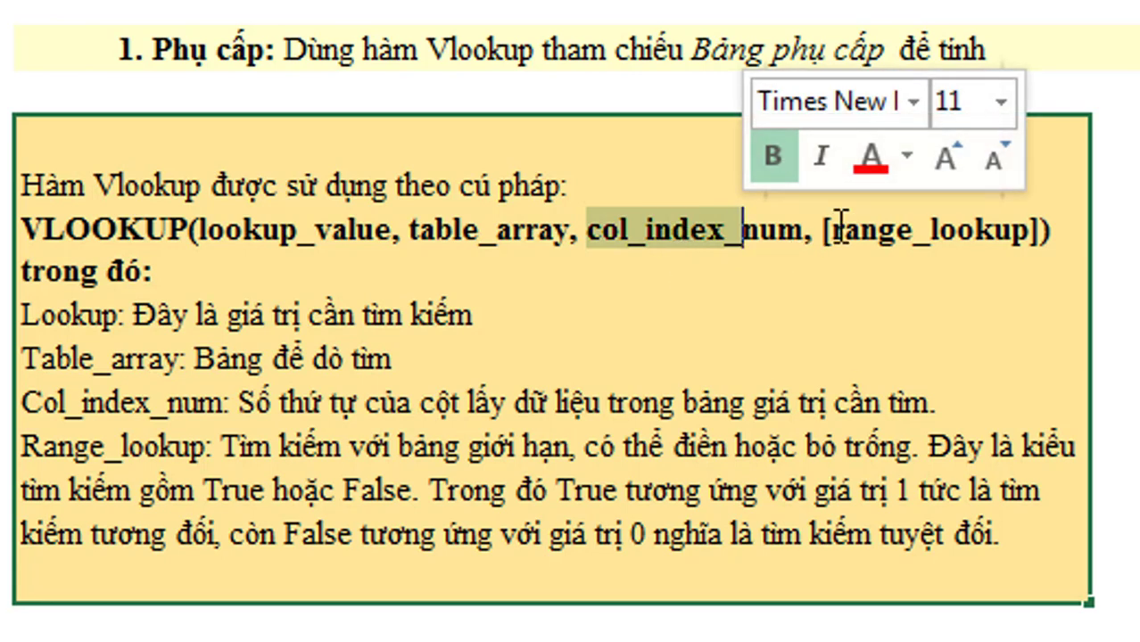
mouse_move(834, 230)
mouse_down()
mouse_move(951, 223)
mouse_move(941, 221)
mouse_up()
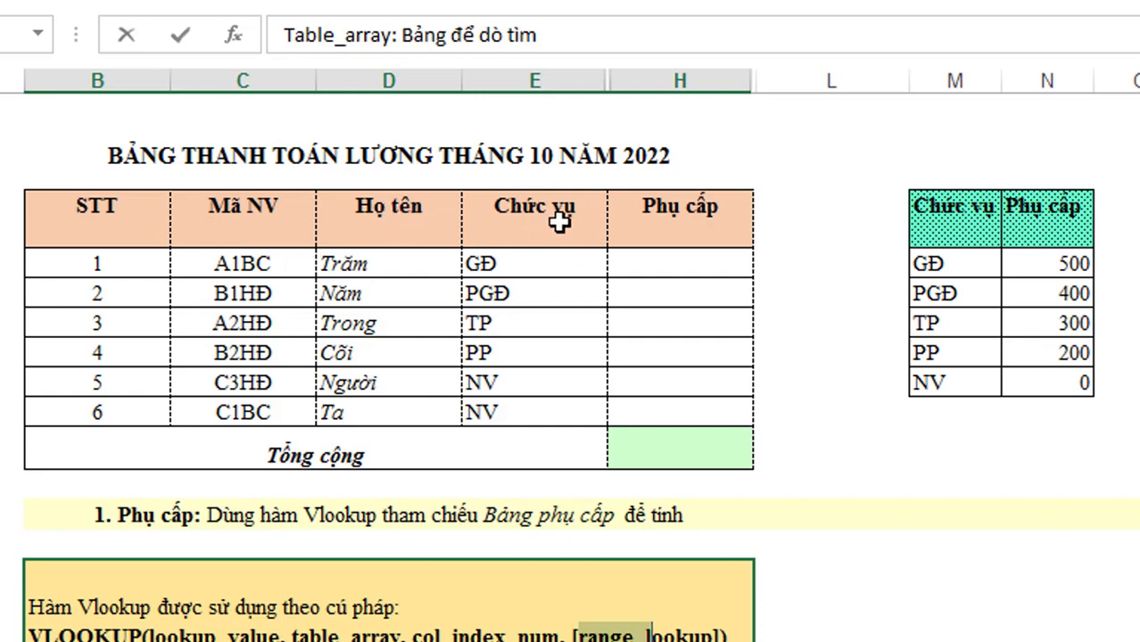
Fill the six empty Phụ cấp cells with yellow.
drag(647, 265, 644, 423)
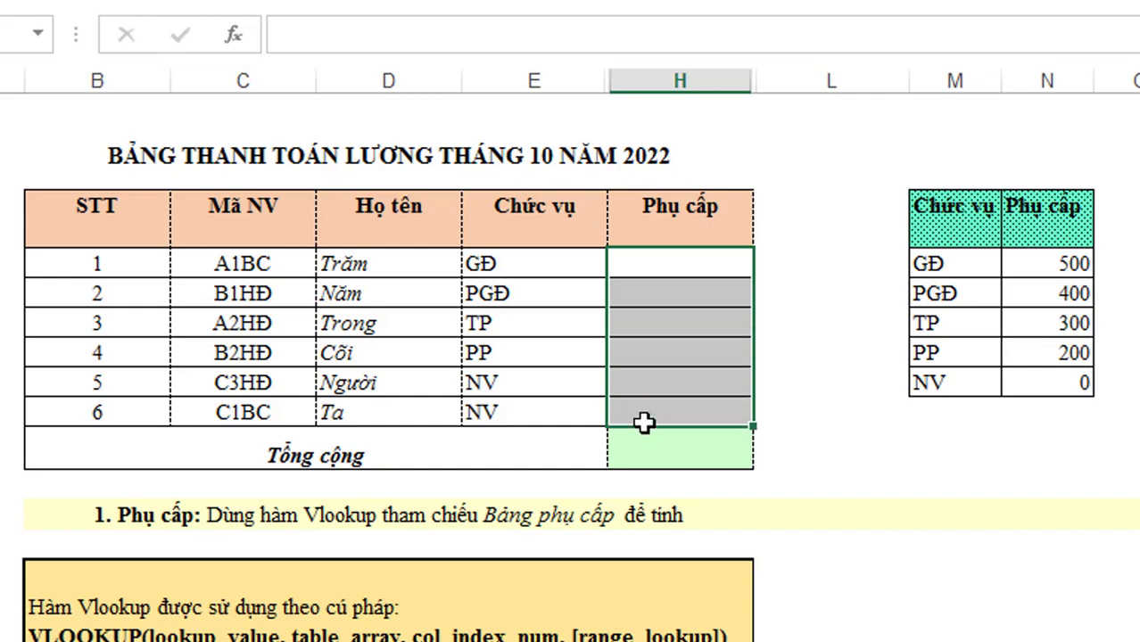
right_click(660, 358)
click(785, 296)
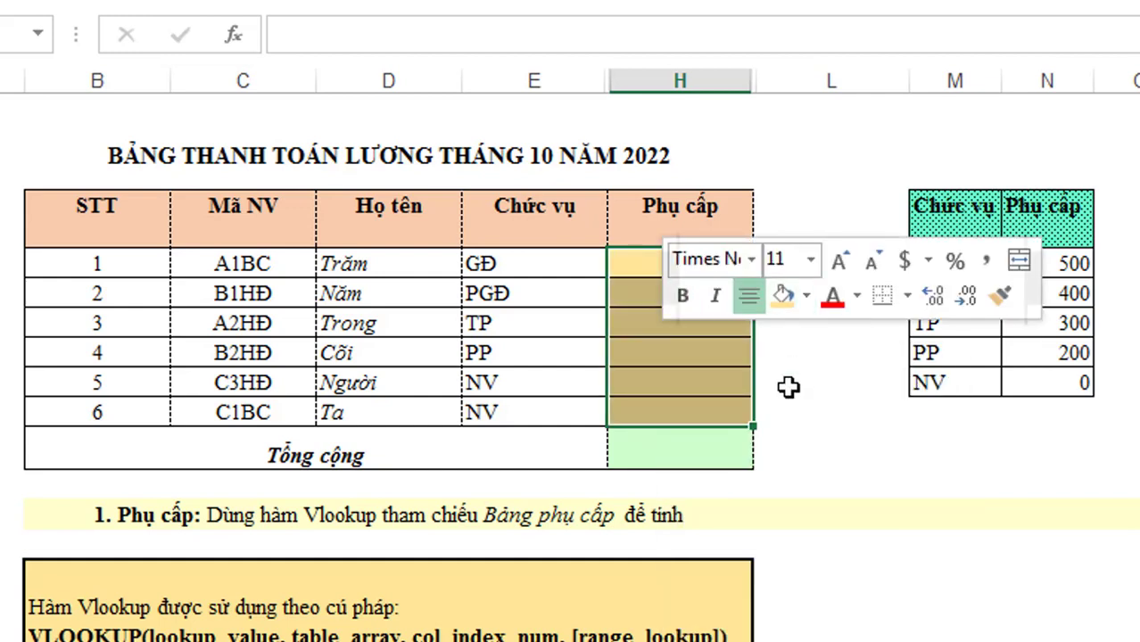
click(859, 444)
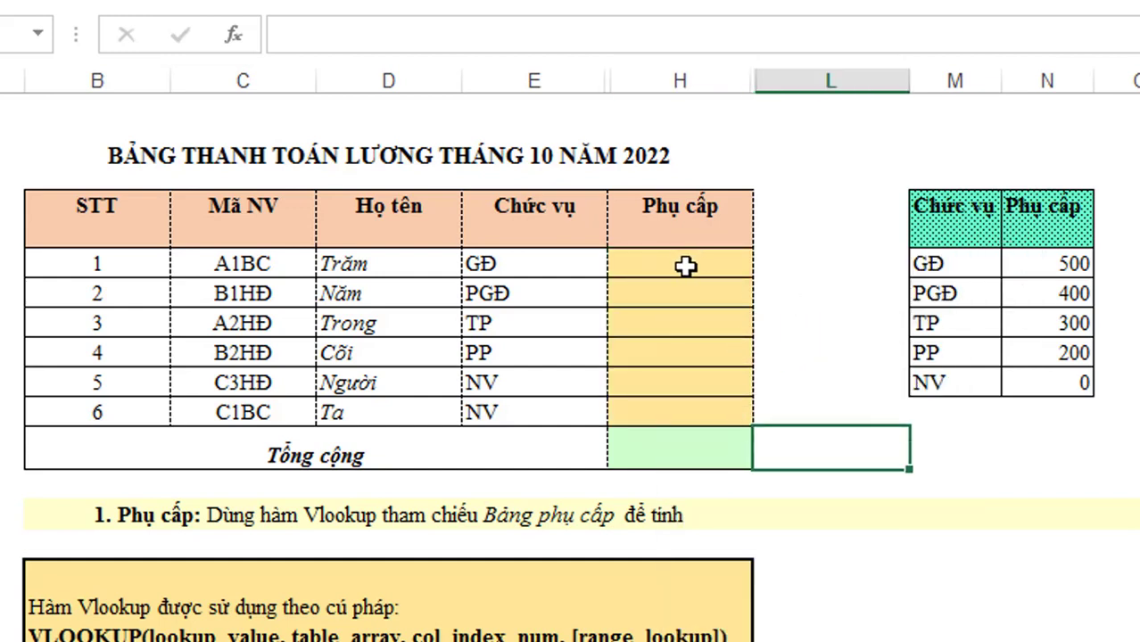
Walk through the allowance table: GĐ 500, PGĐ 400, then TP down to NV.
mouse_move(949, 201)
mouse_down()
mouse_move(1031, 317)
mouse_move(1030, 384)
mouse_up()
click(968, 264)
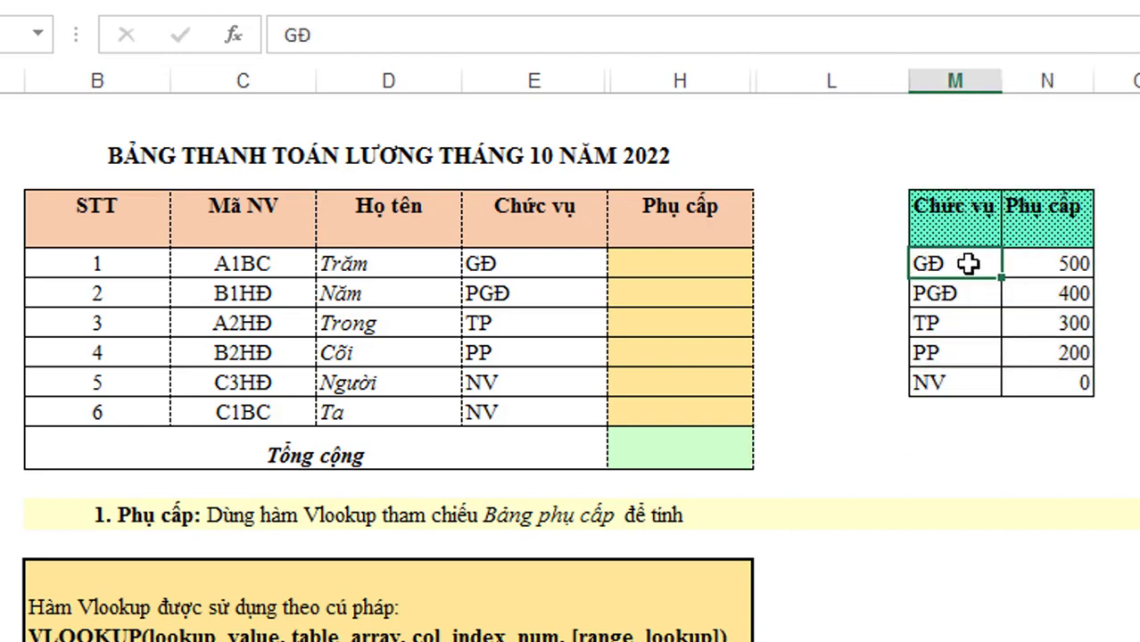
click(1012, 264)
click(968, 293)
click(1019, 301)
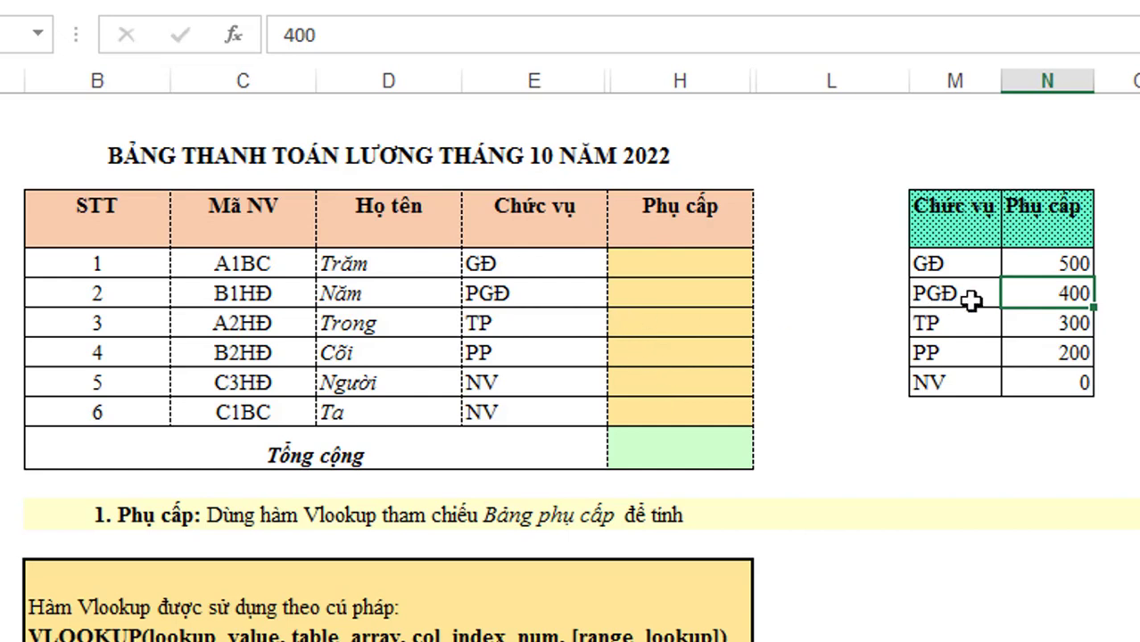
click(954, 263)
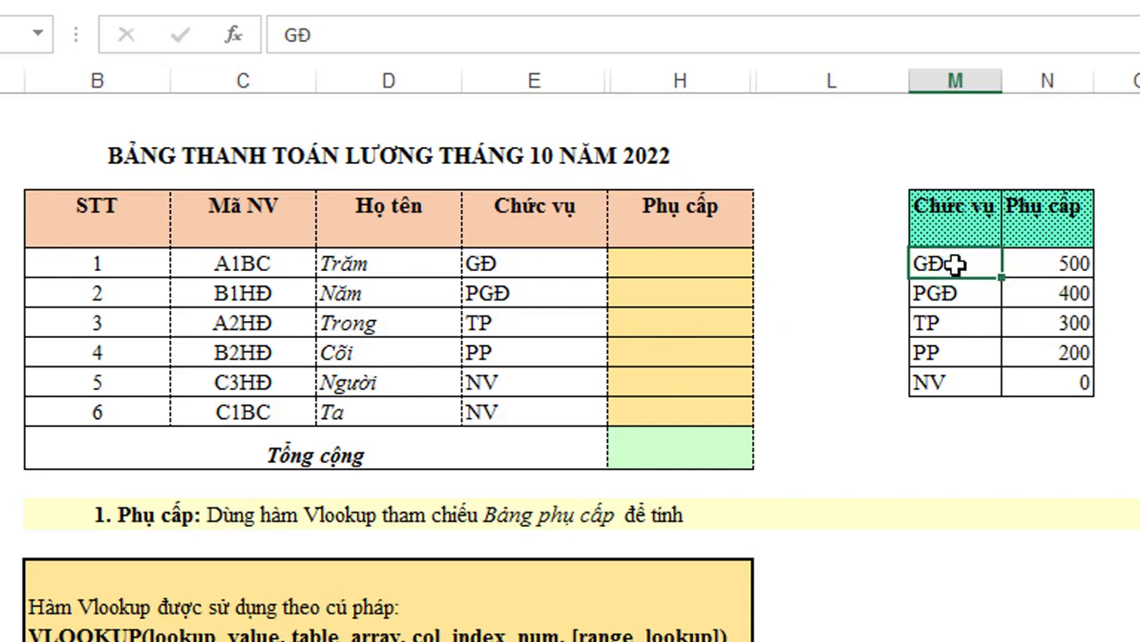
click(1065, 262)
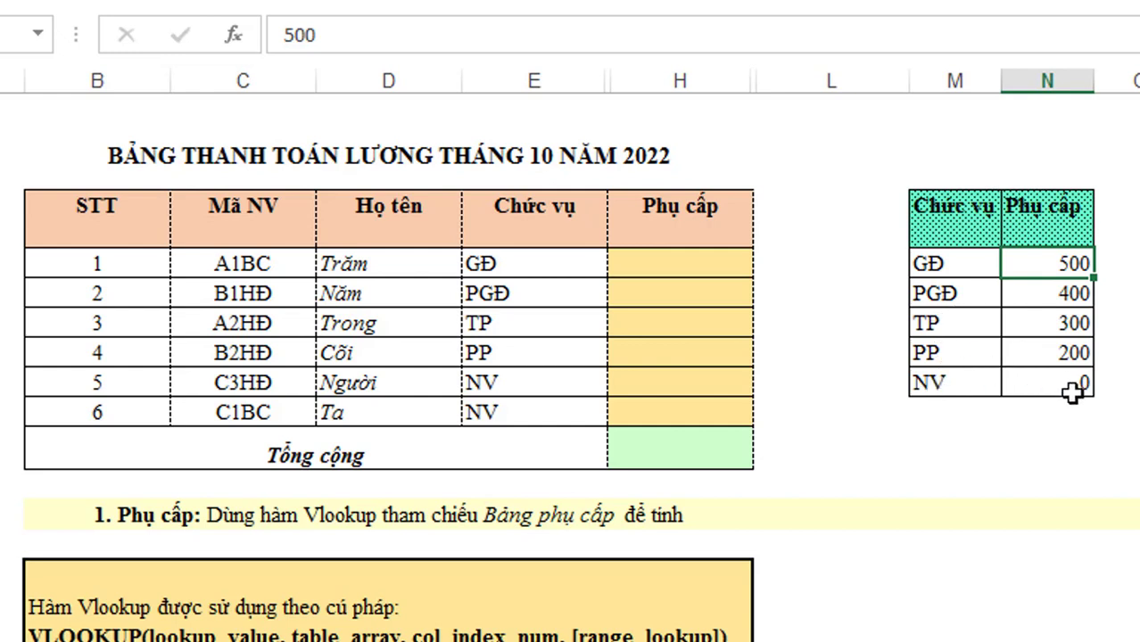
drag(1070, 328, 1076, 381)
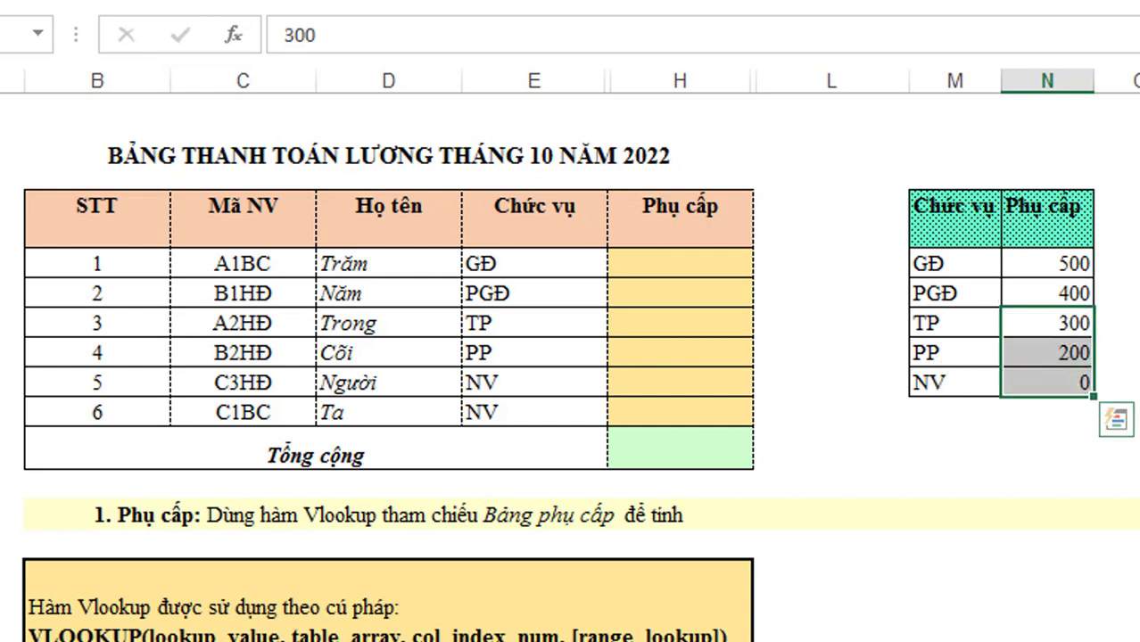
click(700, 262)
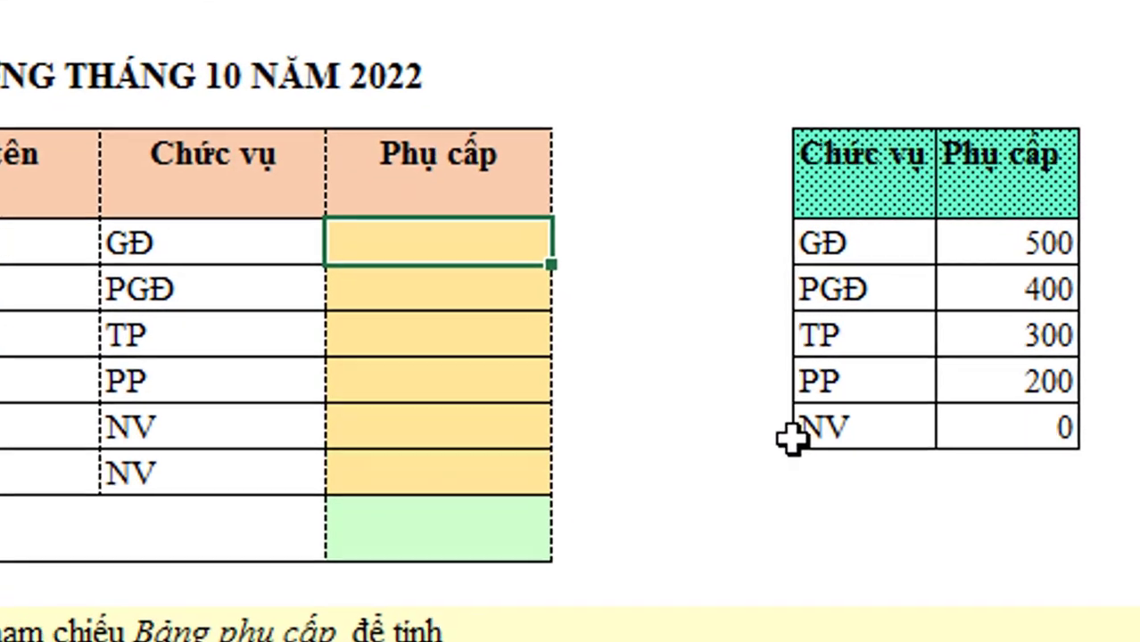
Start =VLOOKUP(E4, in the first Phụ cấp cell, using the Chức vụ value as lookup.
text(=vl)
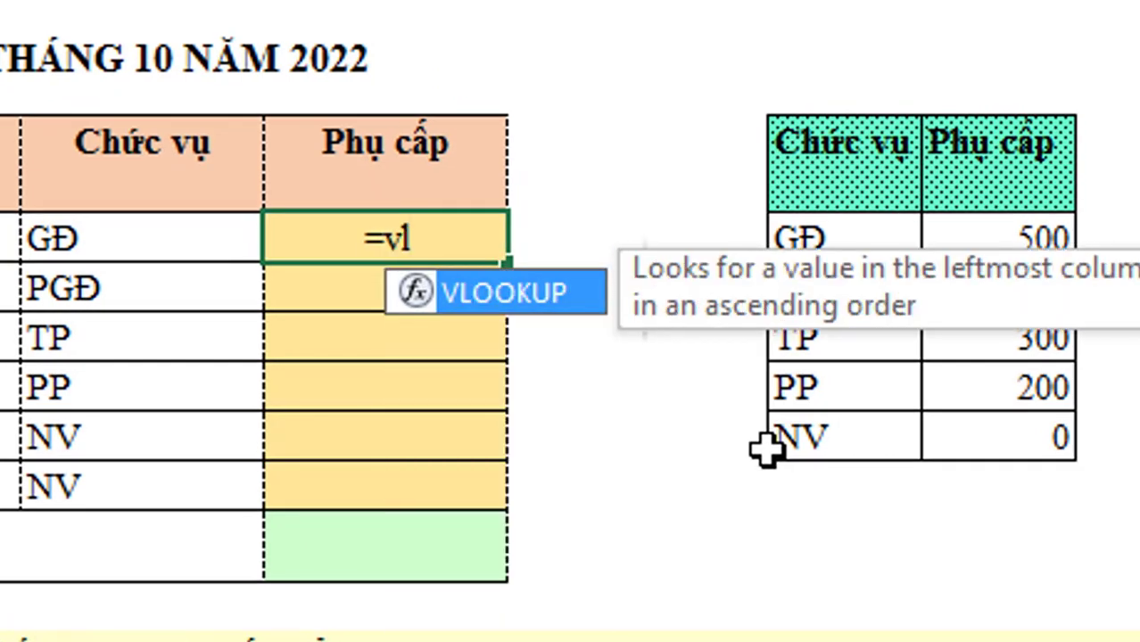
key(Tab)
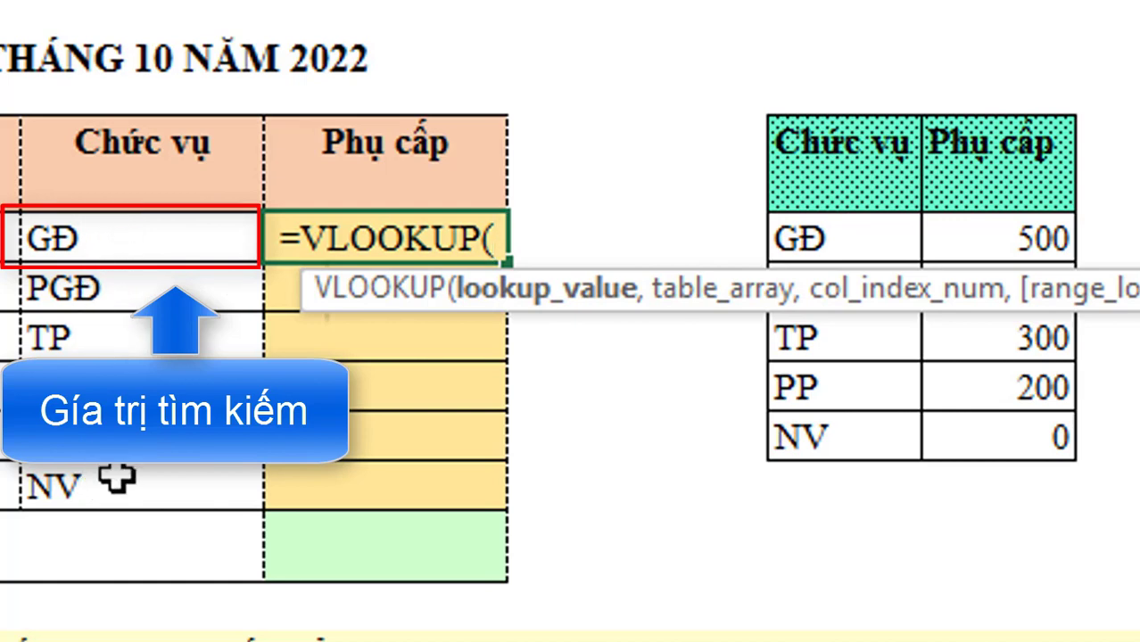
click(84, 241)
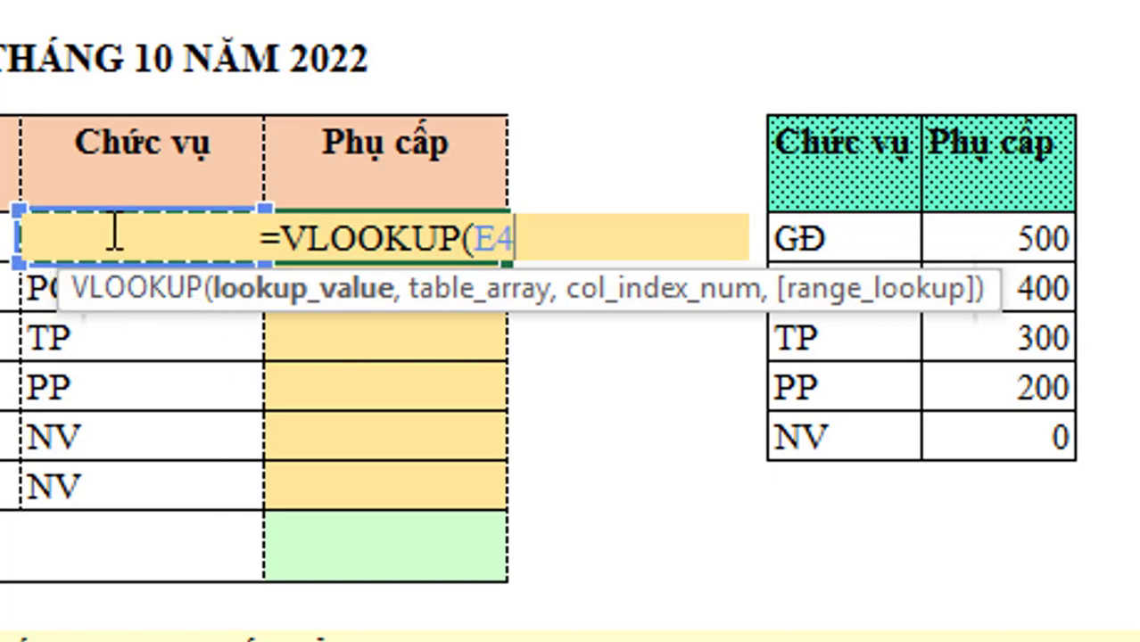
text(,)
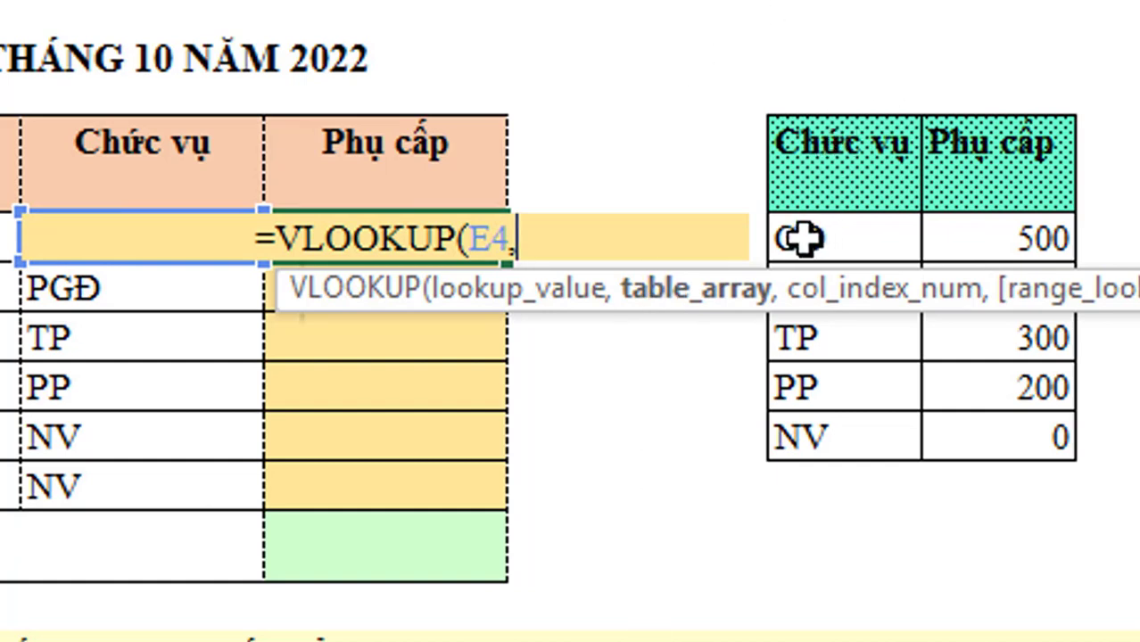
Add the allowance table M4:N8 as the lookup range, anchored absolutely as $M$4:$N$8.
drag(803, 237, 999, 437)
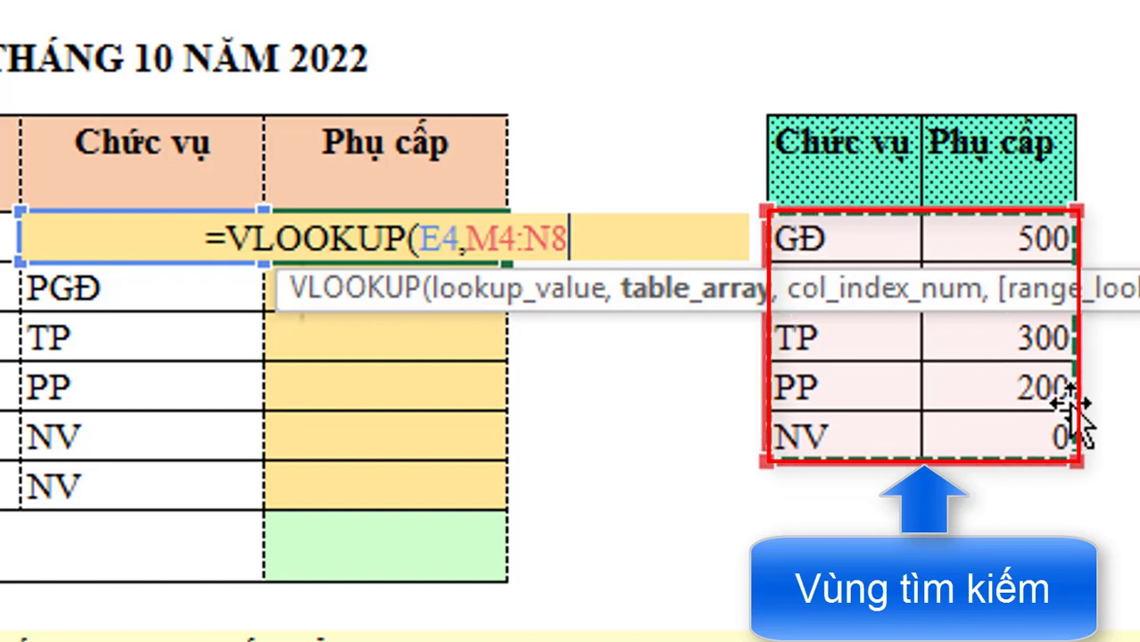
key(F4)
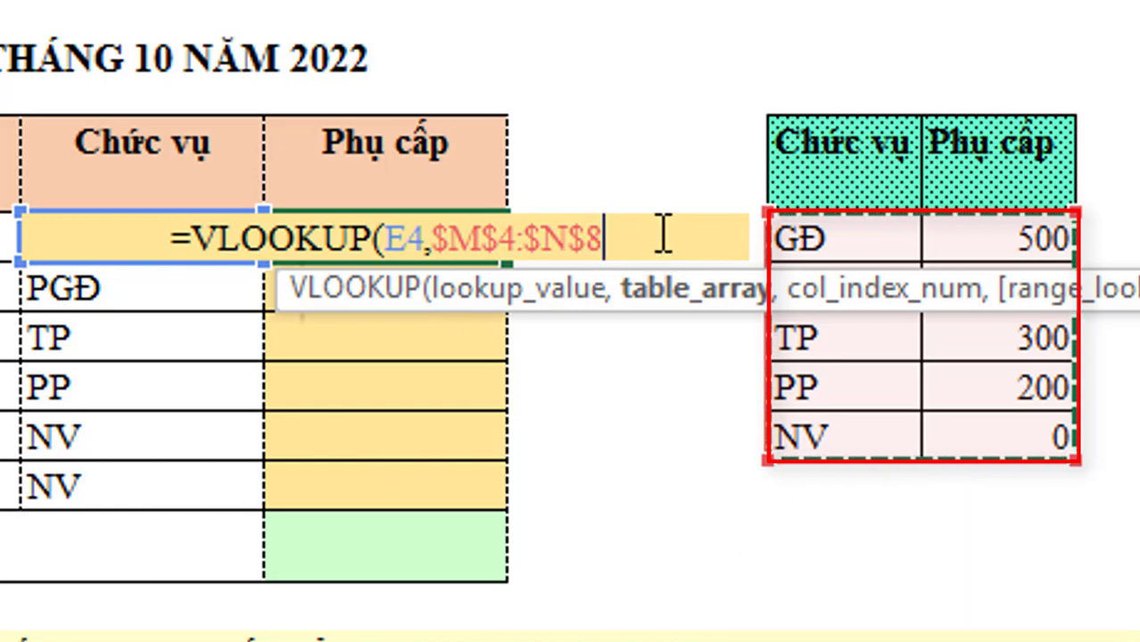
text(,)
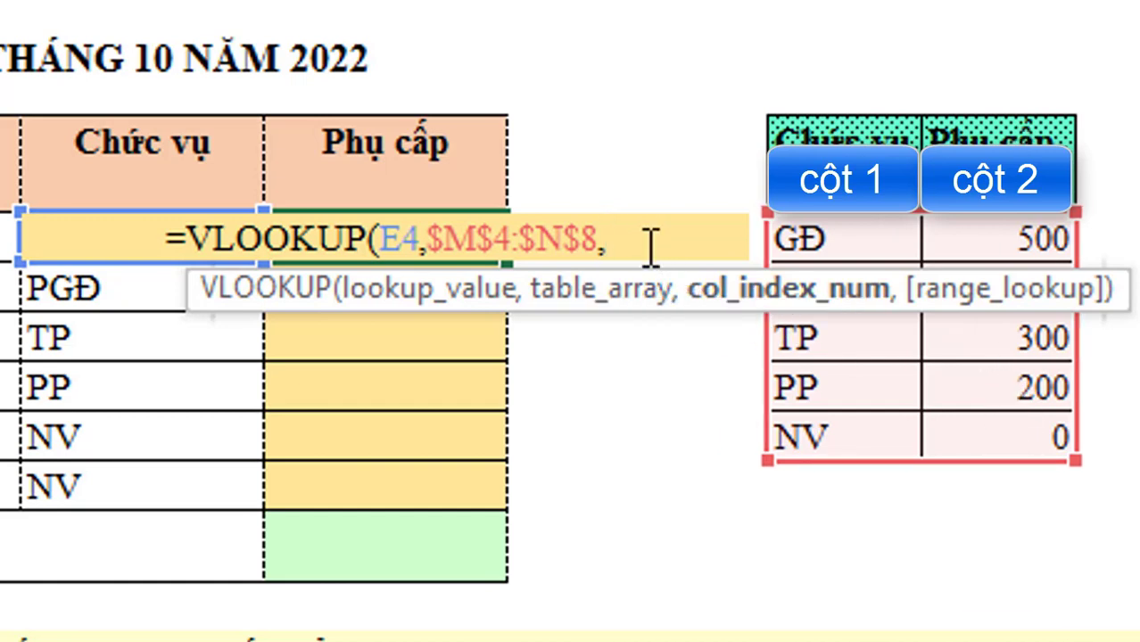
Finish the formula as =VLOOKUP(E4,$M$4:$N$8,2,0), which returns 500 for GĐ.
text(2)
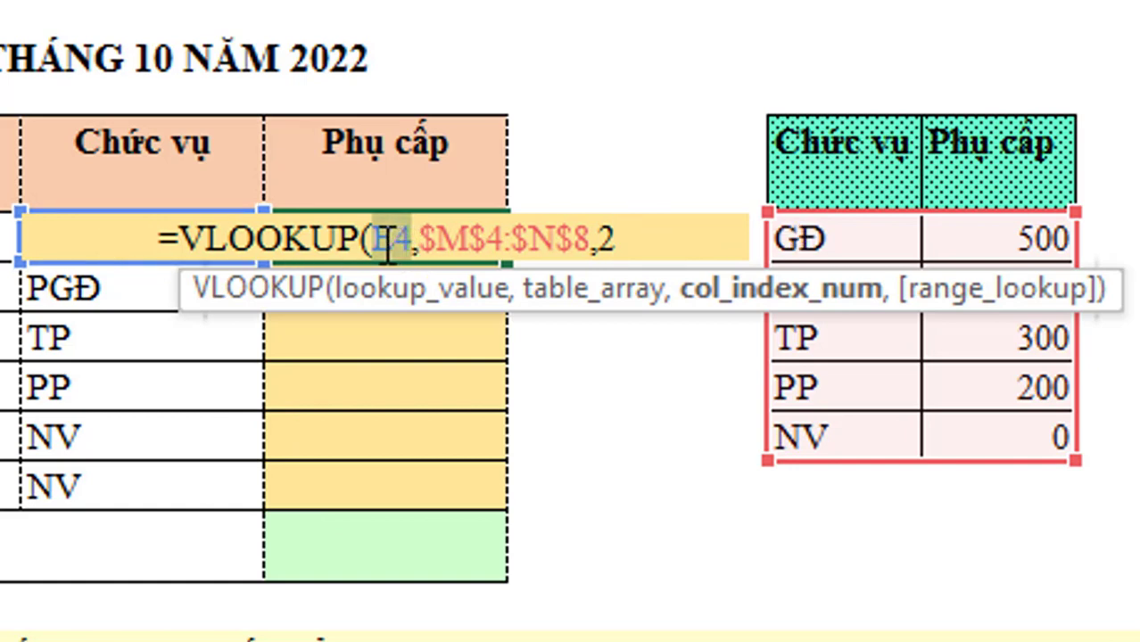
double_click(385, 239)
click(649, 240)
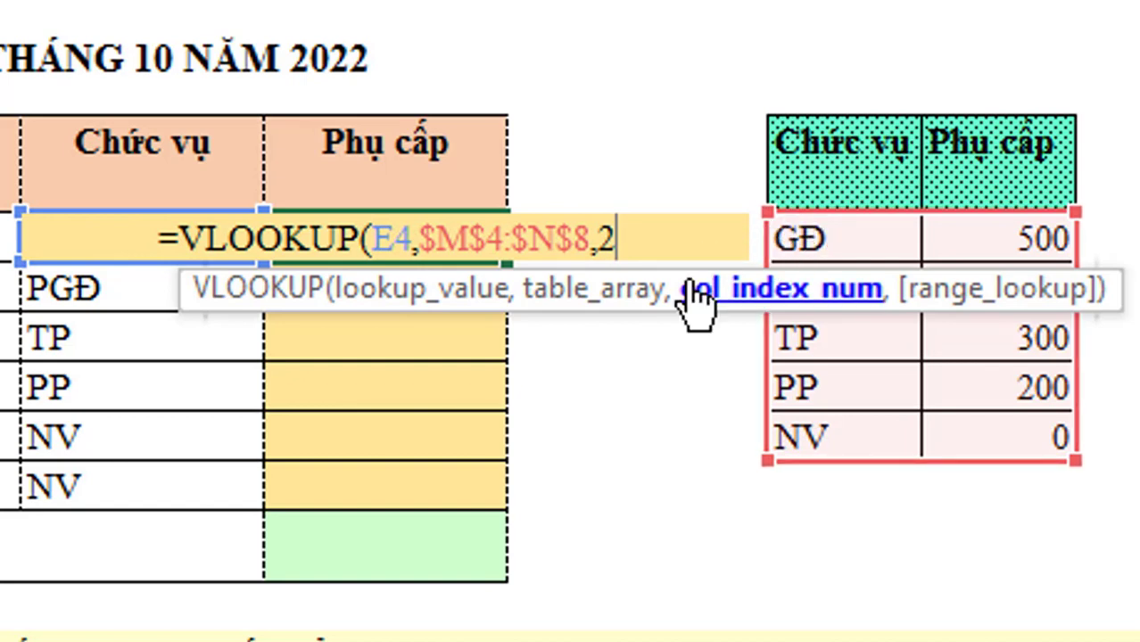
text(,)
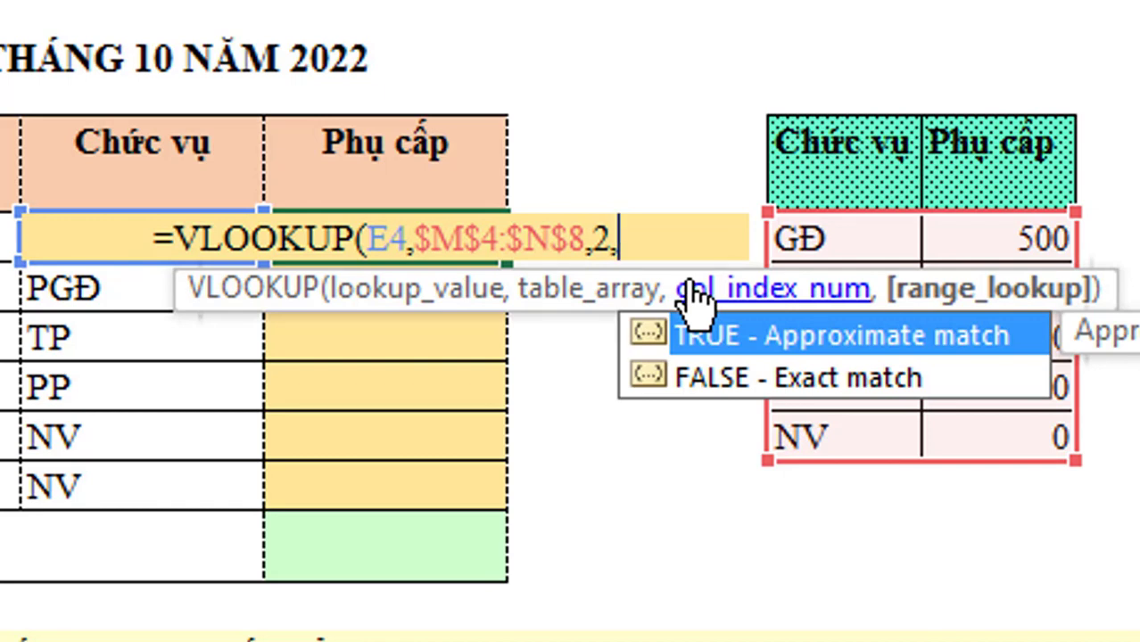
double_click(733, 382)
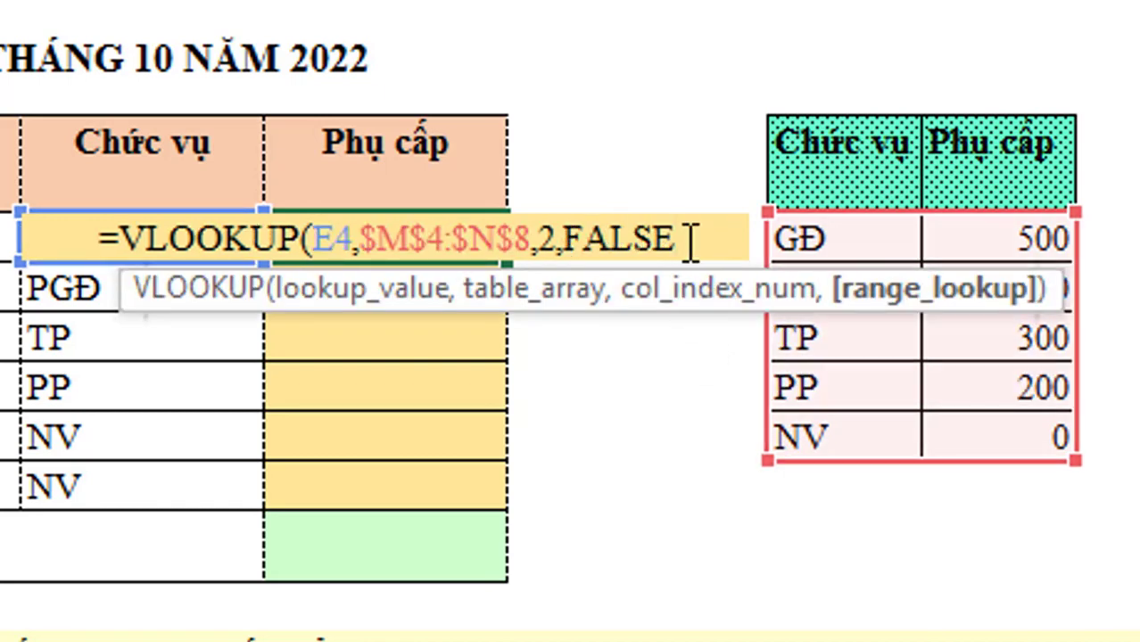
drag(691, 240, 564, 241)
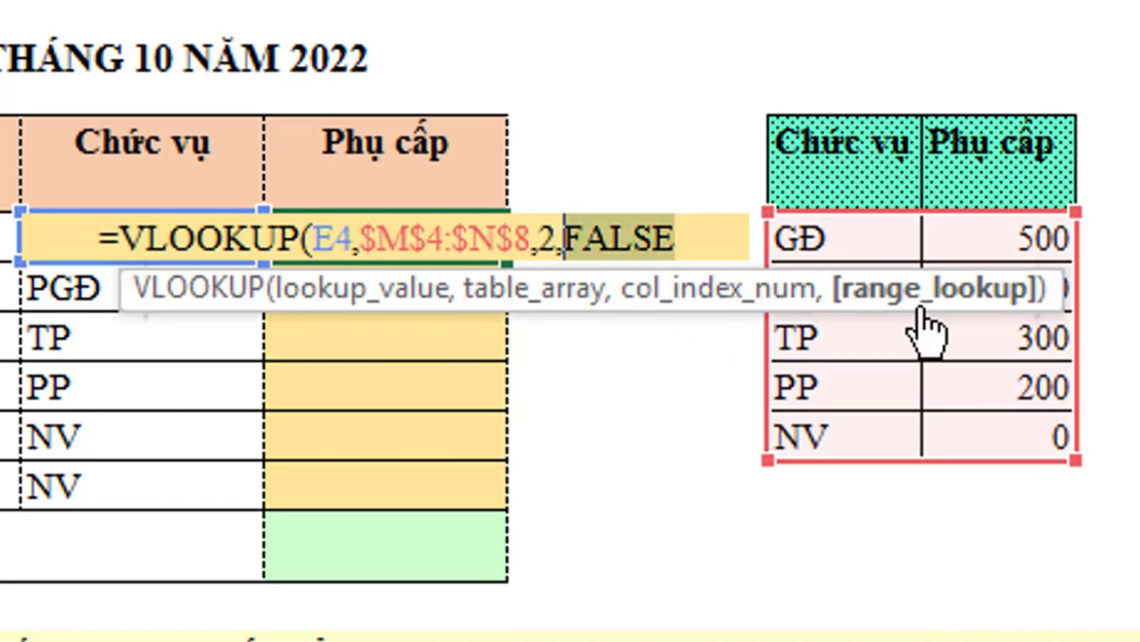
text(0)
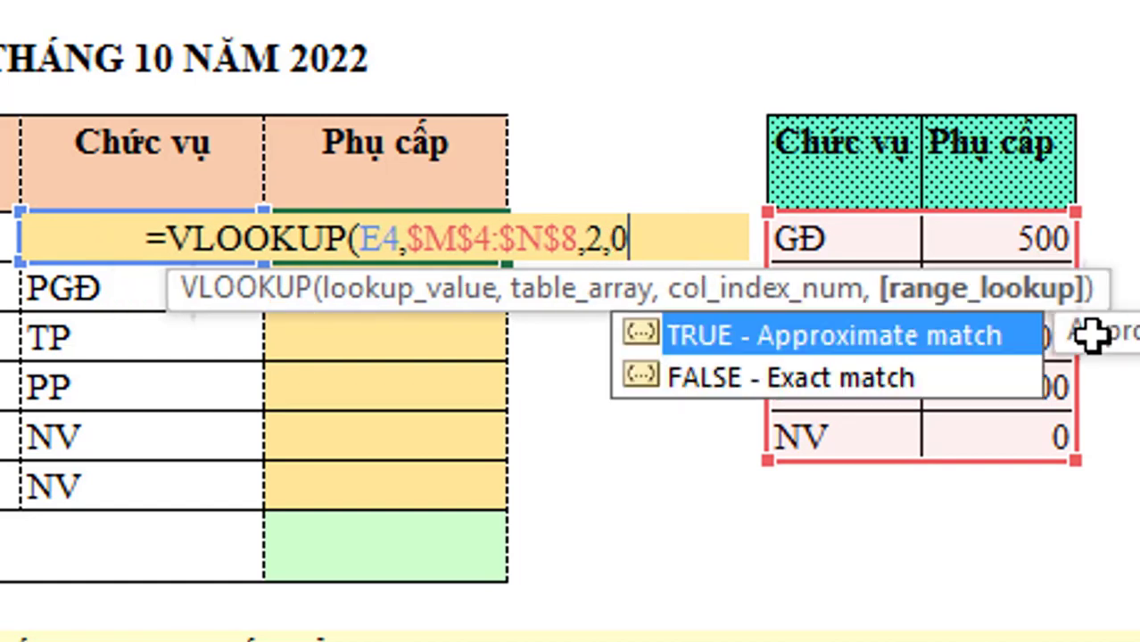
text())
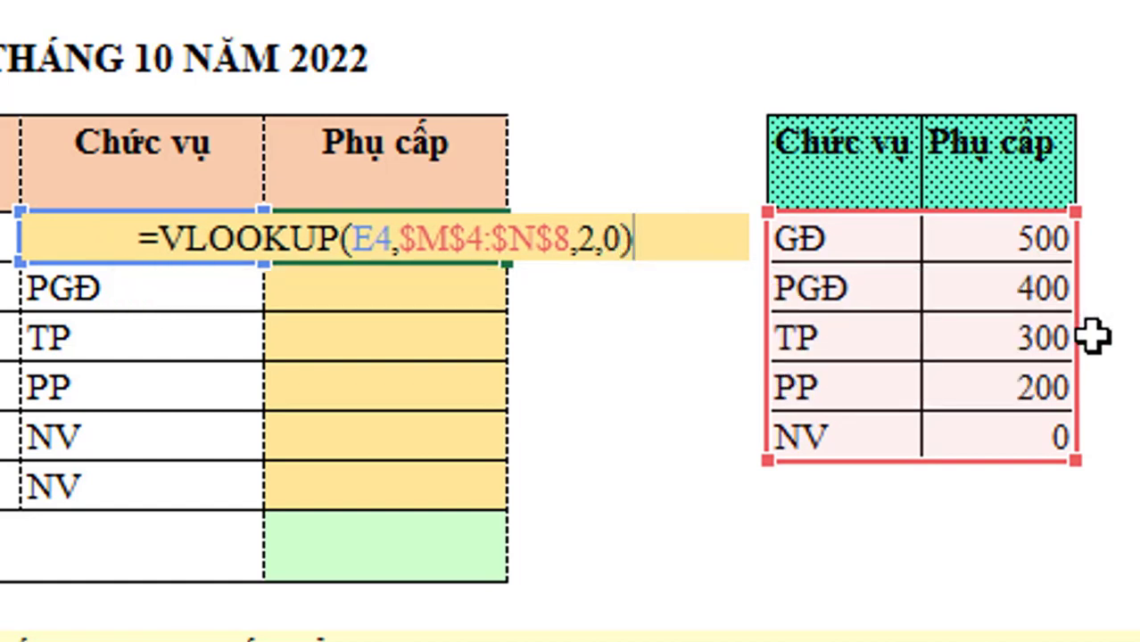
key(Return)
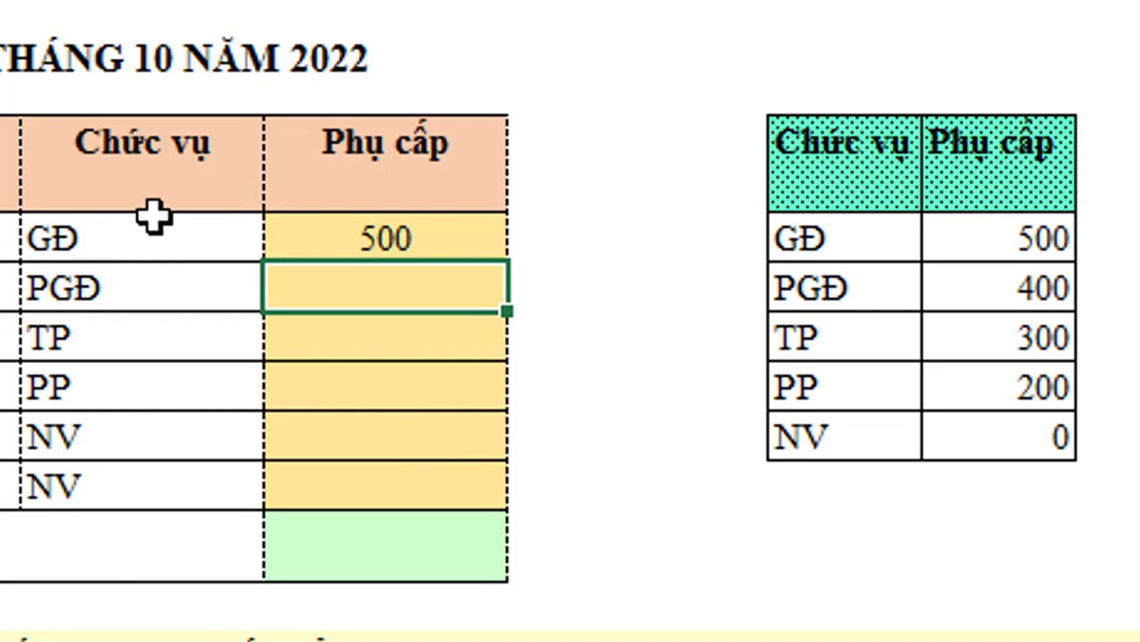
drag(804, 237, 1037, 230)
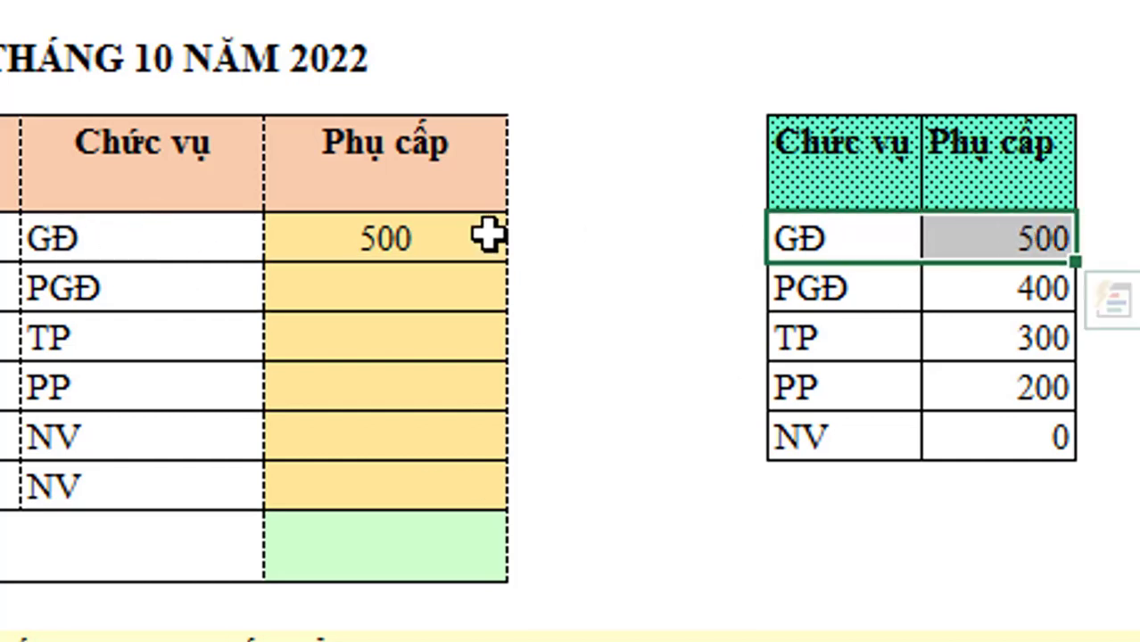
Copy H4's VLOOKUP formula down all six rows, giving 500, 400, 300, 200, 0, 0.
click(410, 236)
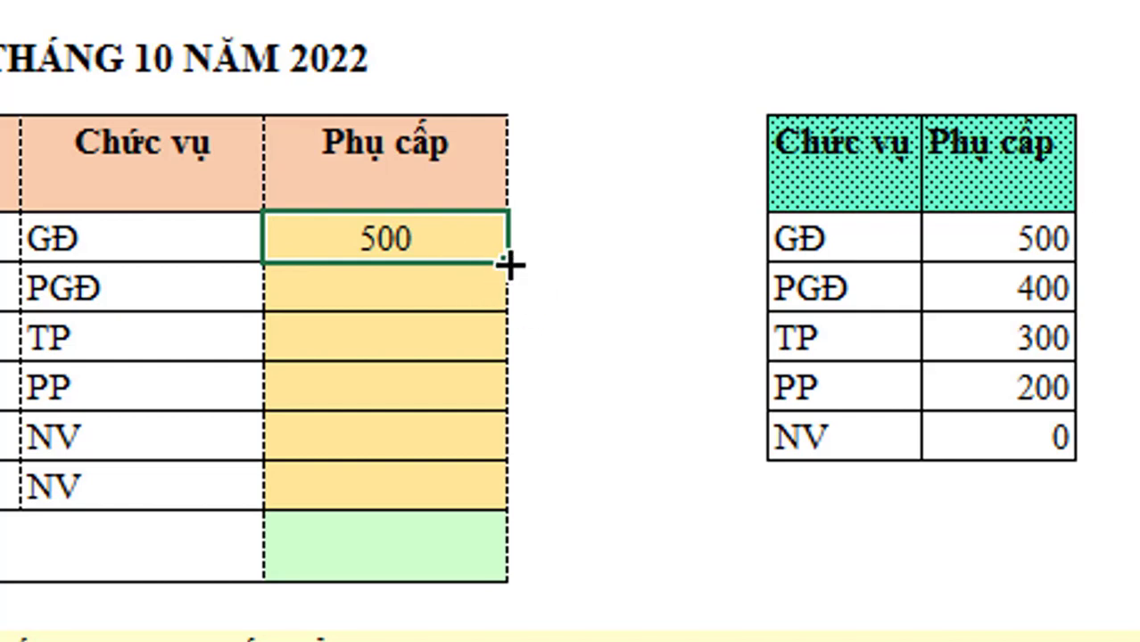
drag(513, 262, 460, 533)
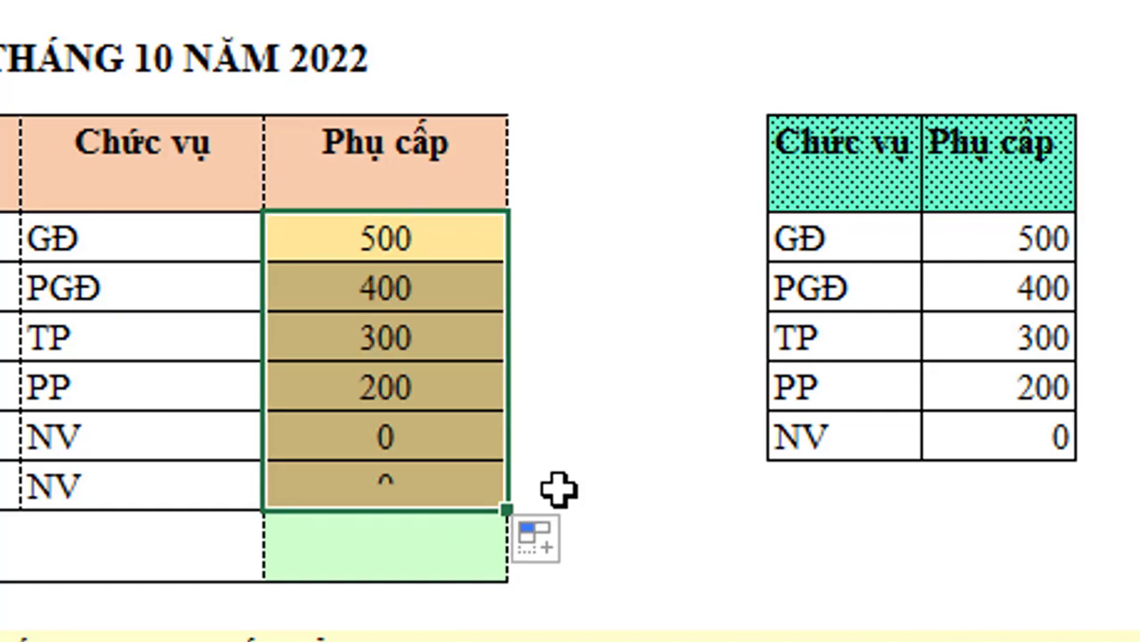
click(377, 336)
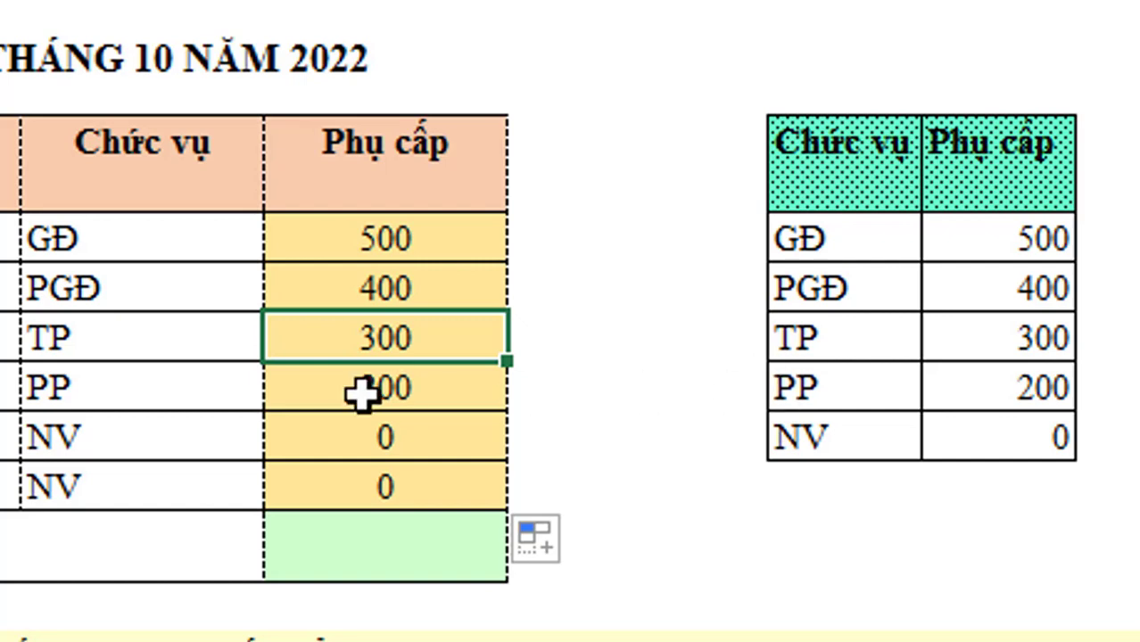
Change the fourth employee's position from PP to GĐ, so its allowance becomes 500.
click(187, 400)
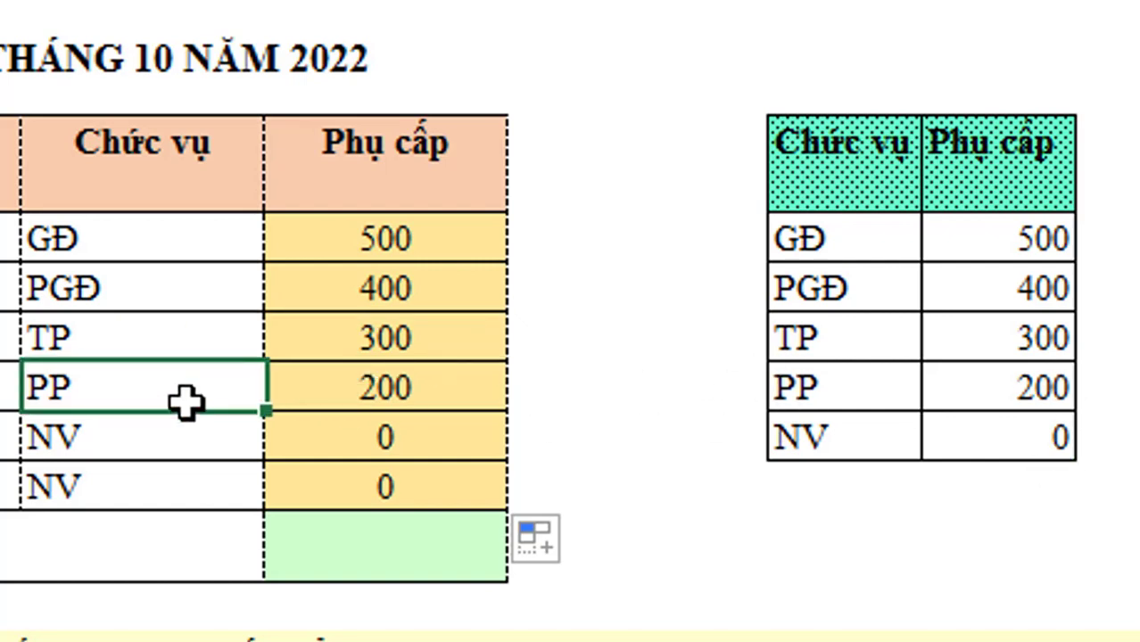
text(G)
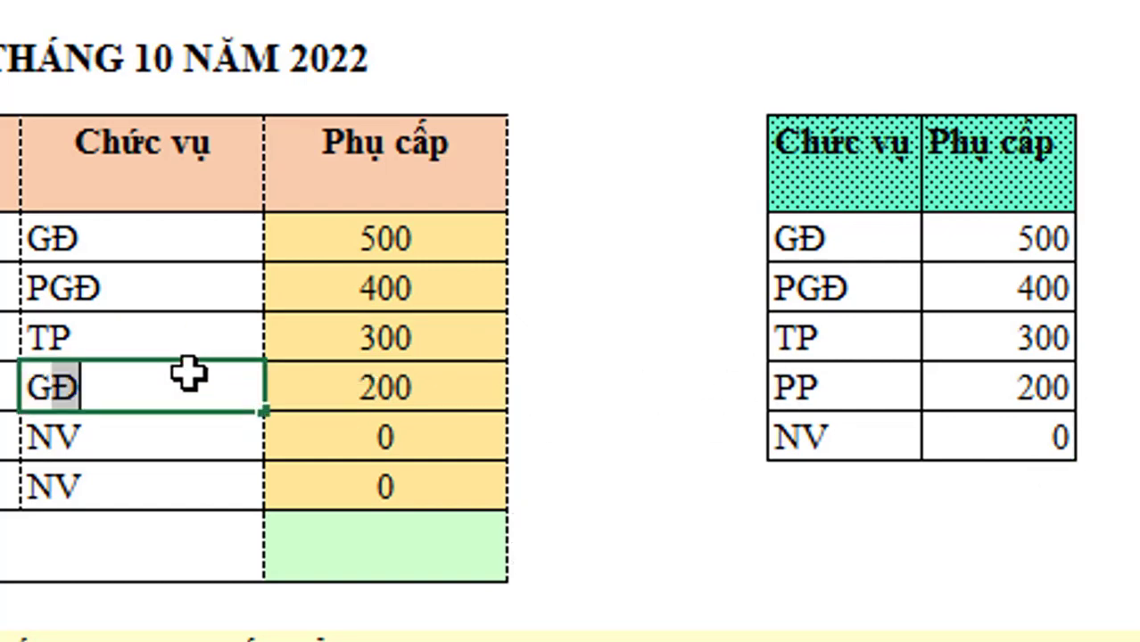
text(Đ)
key(Return)
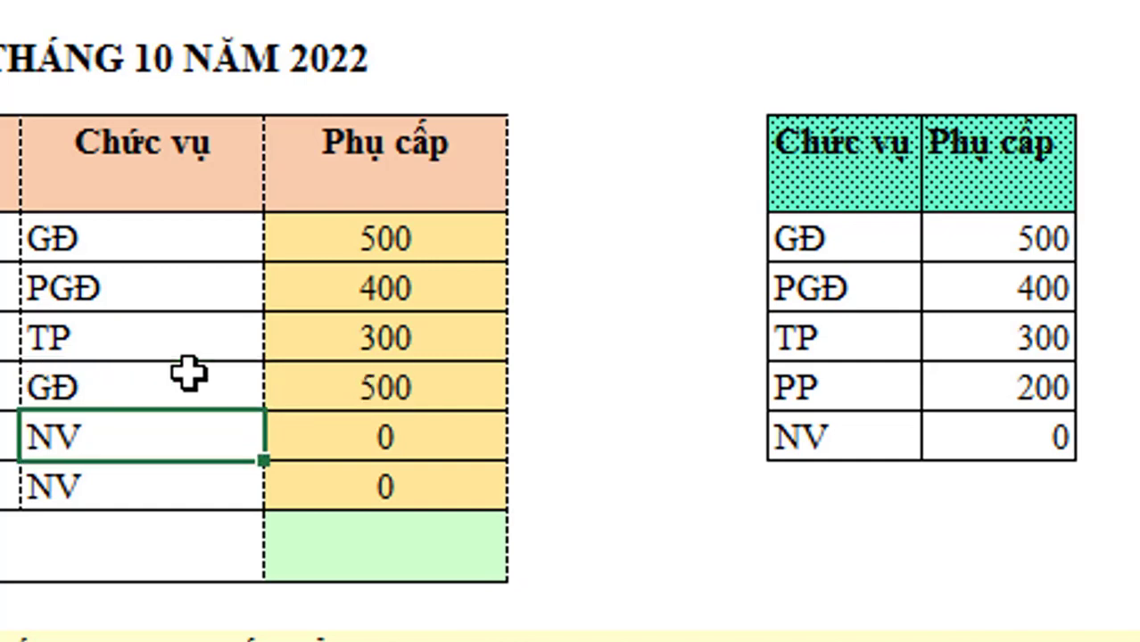
click(427, 387)
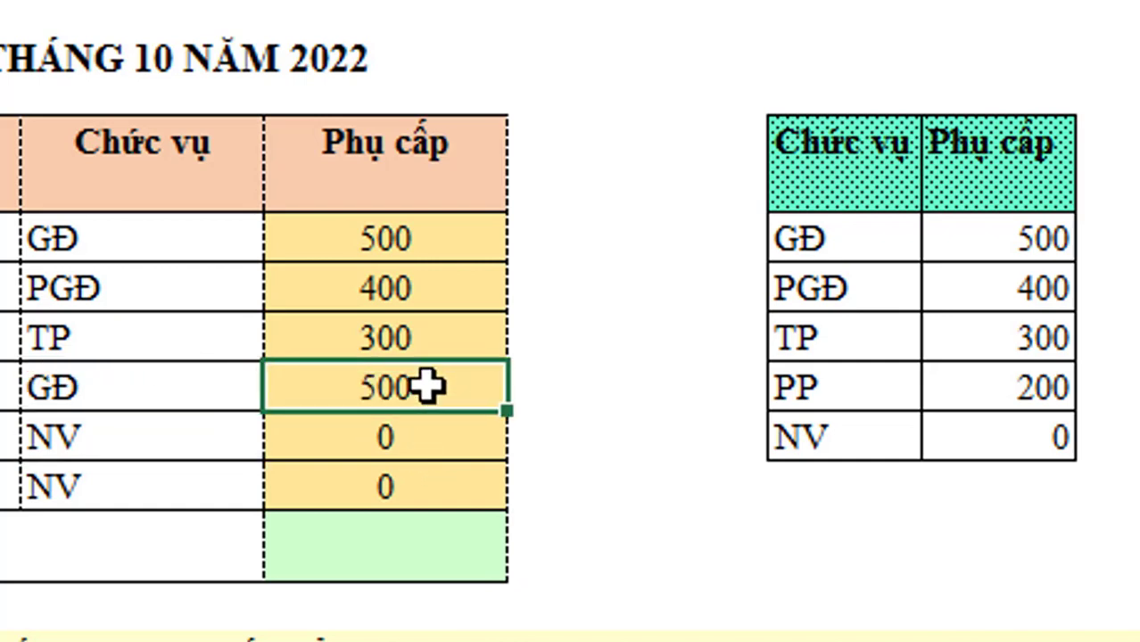
Change the last employee's position from NV to PP, updating its allowance to 200.
click(157, 482)
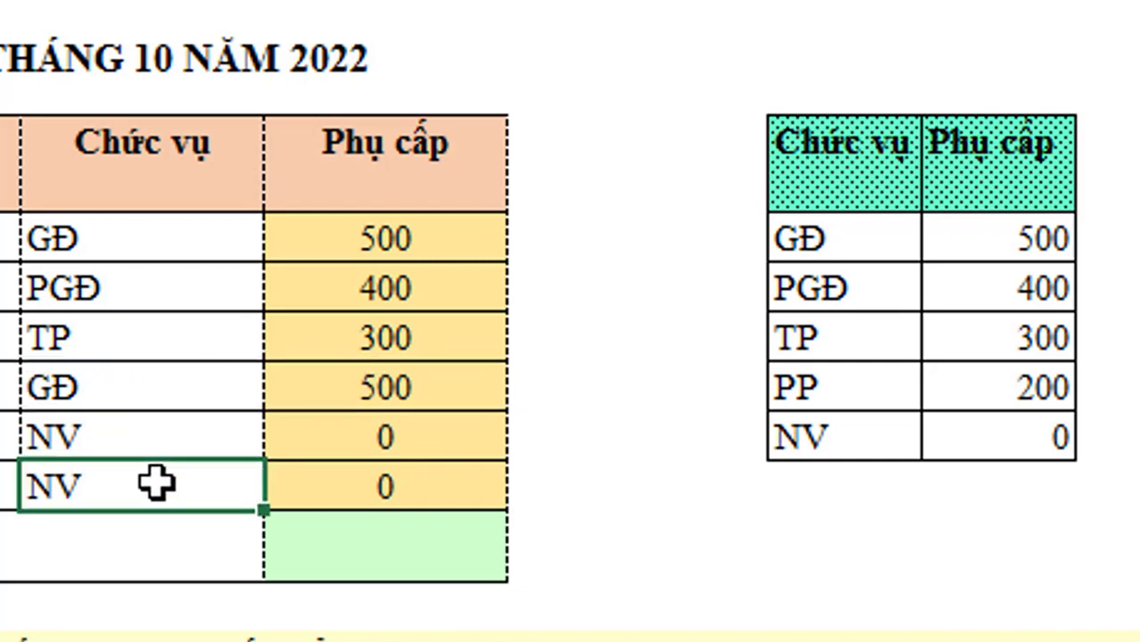
key(Return)
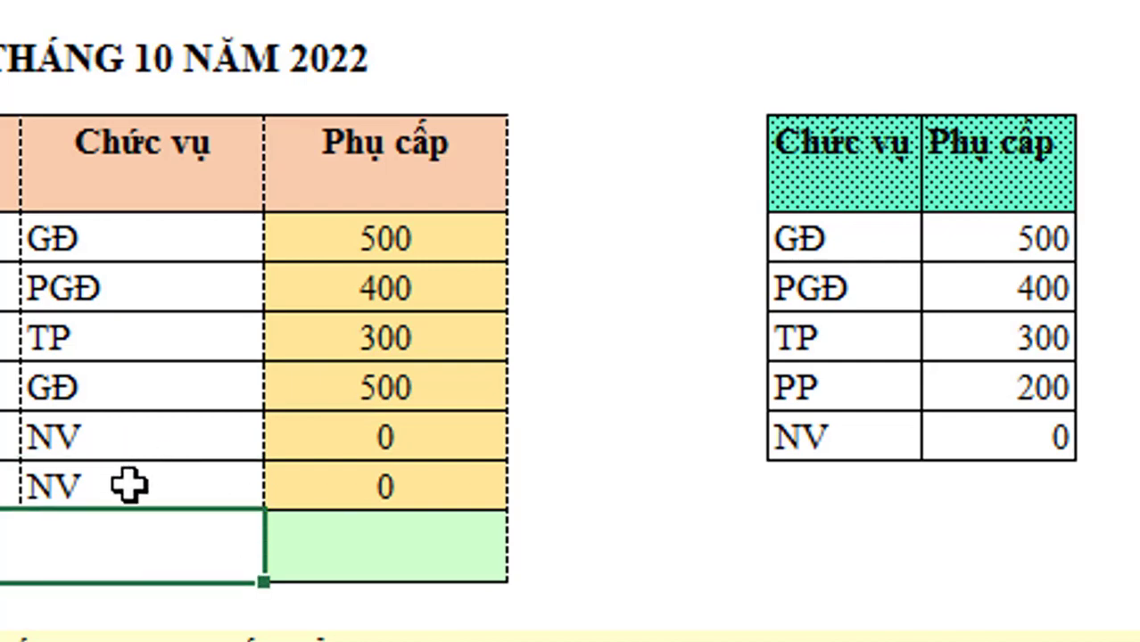
click(132, 483)
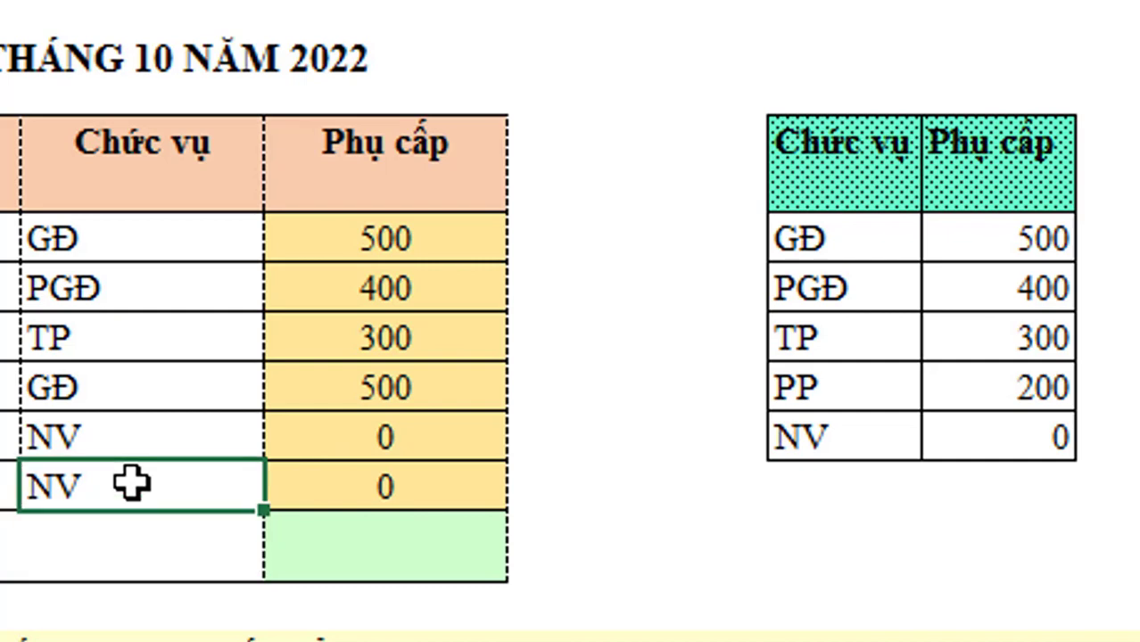
text(PP)
key(Return)
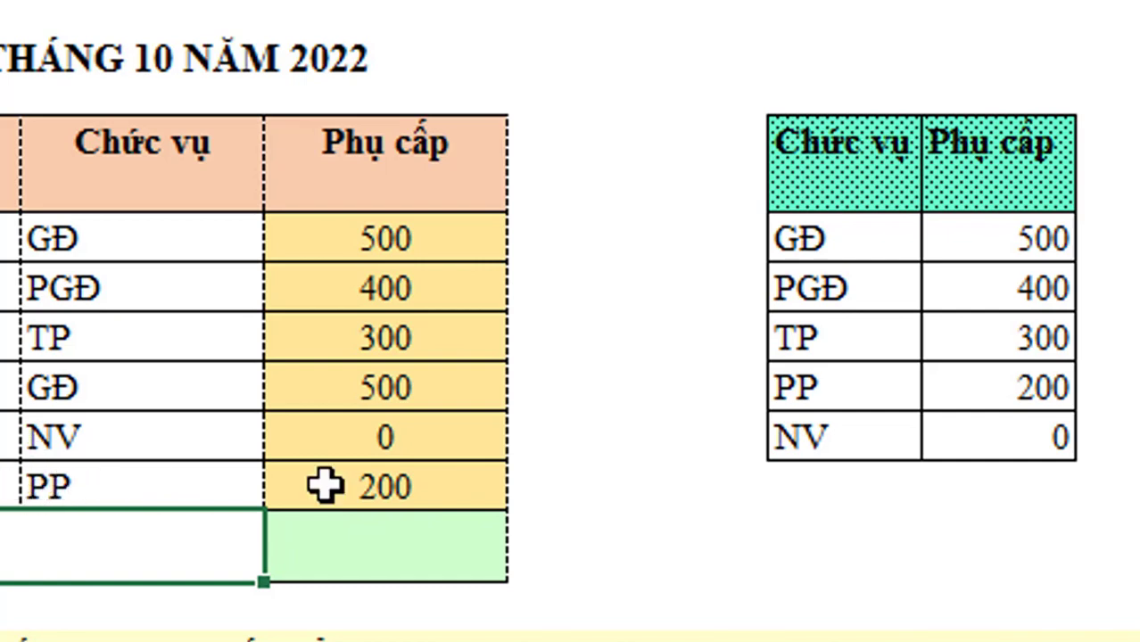
drag(805, 387, 1021, 388)
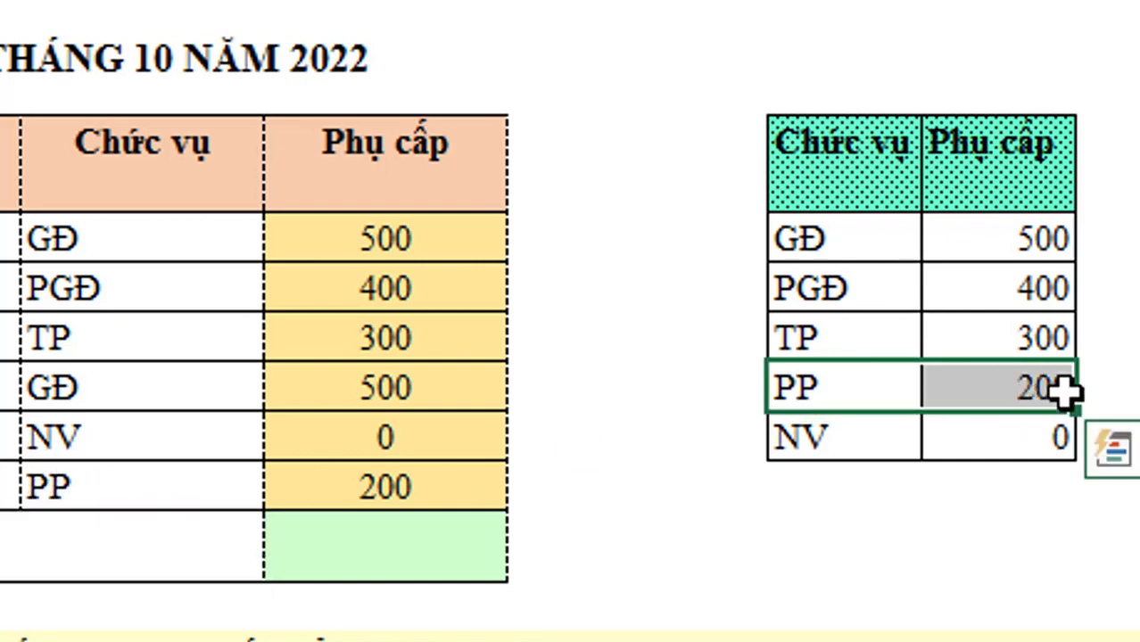
Edit H4's formula so the lookup range $M$4:$N$8 becomes the relative M4:N8.
click(417, 230)
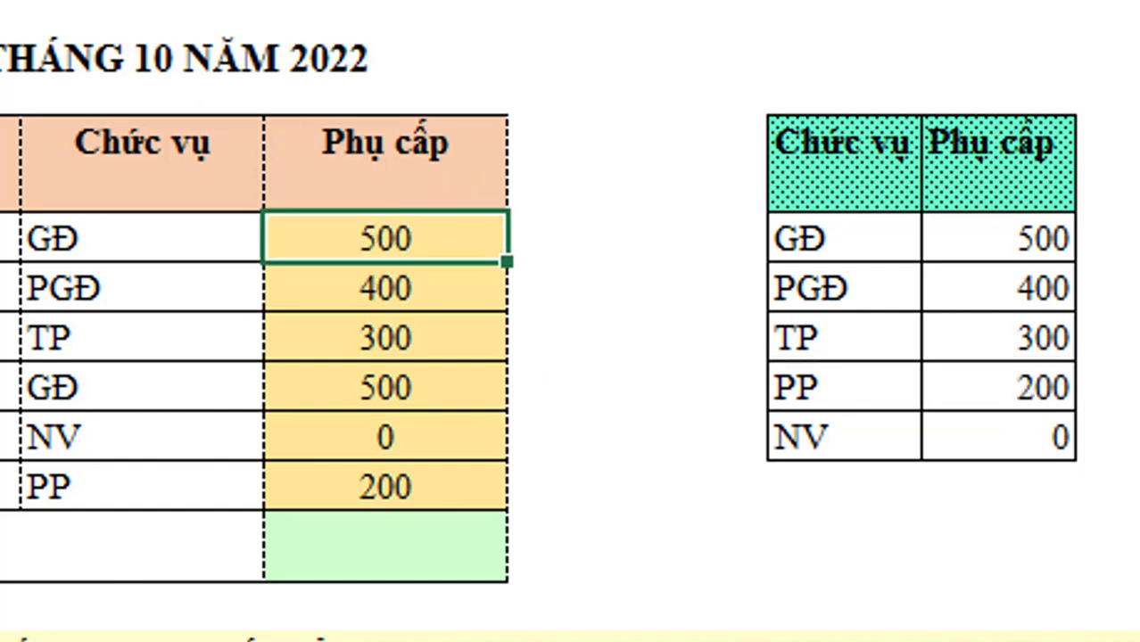
key(F2)
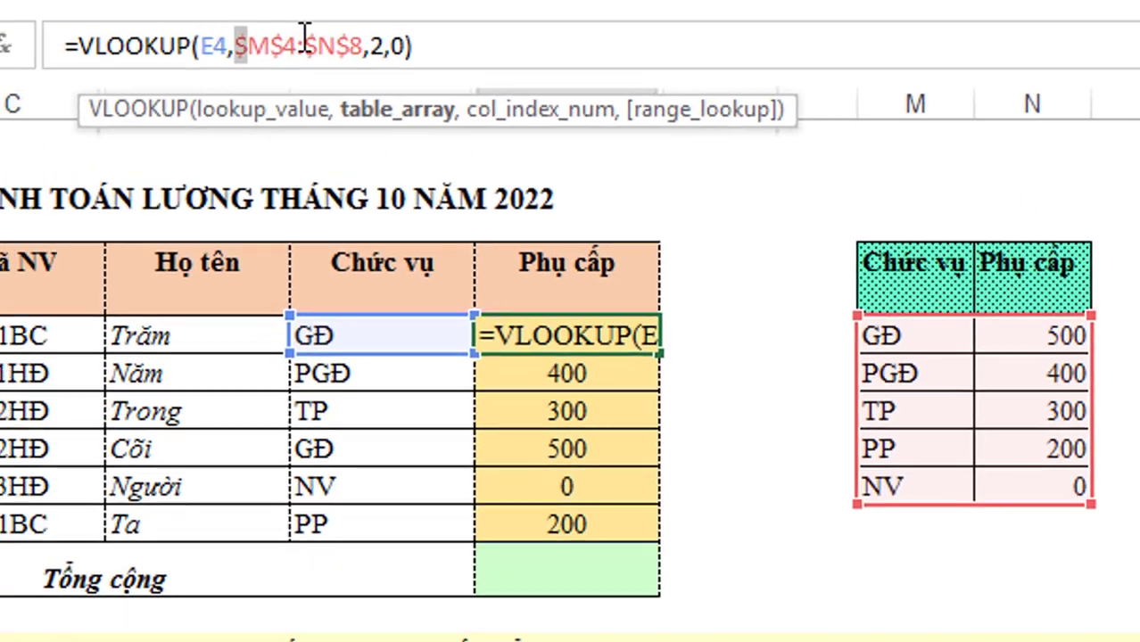
drag(252, 57, 379, 57)
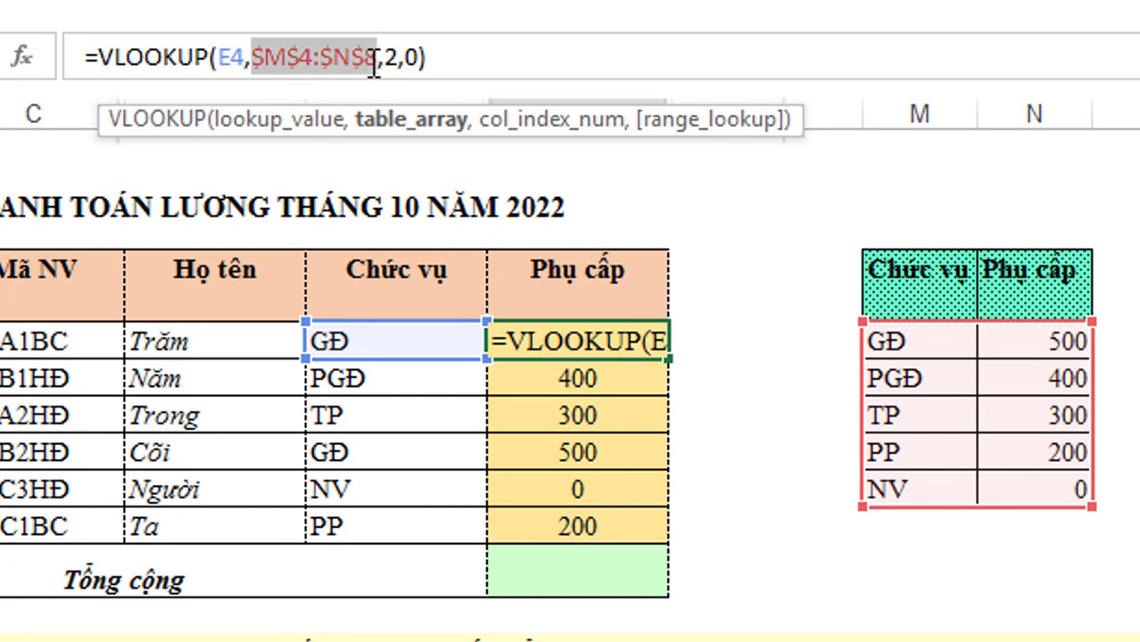
click(270, 57)
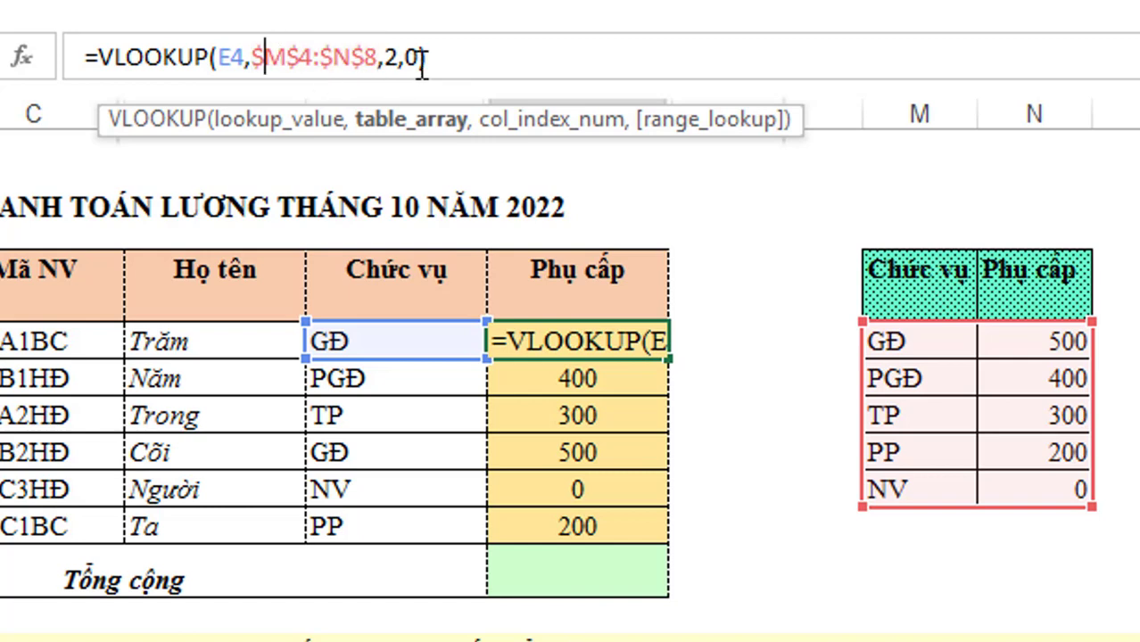
key(F4)
key(F4)
click(319, 57)
key(F4)
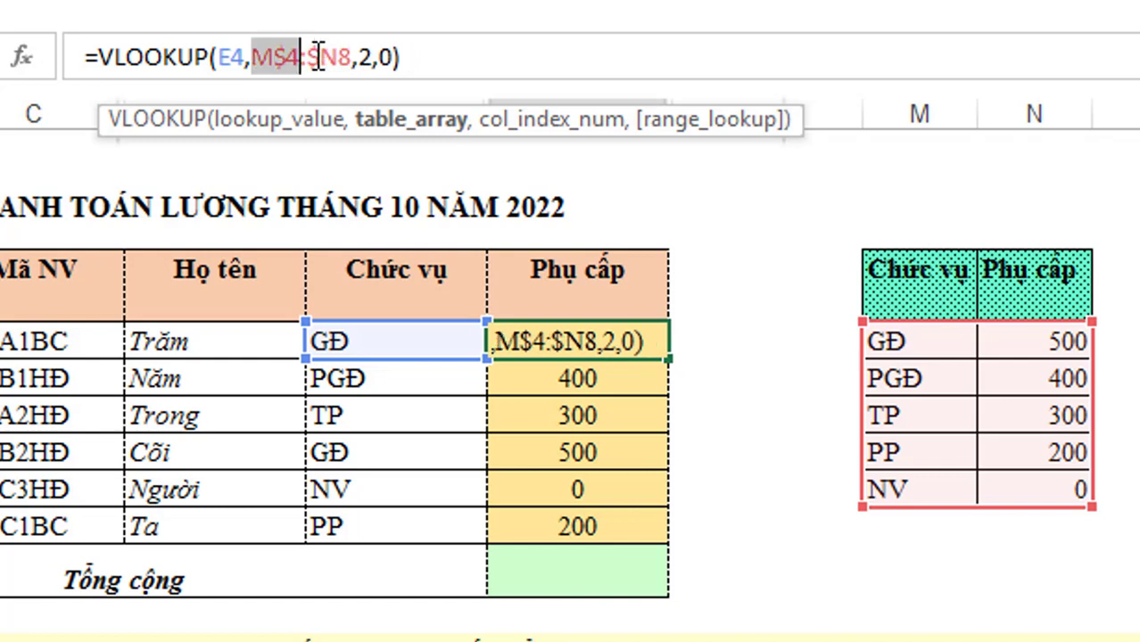
key(F4)
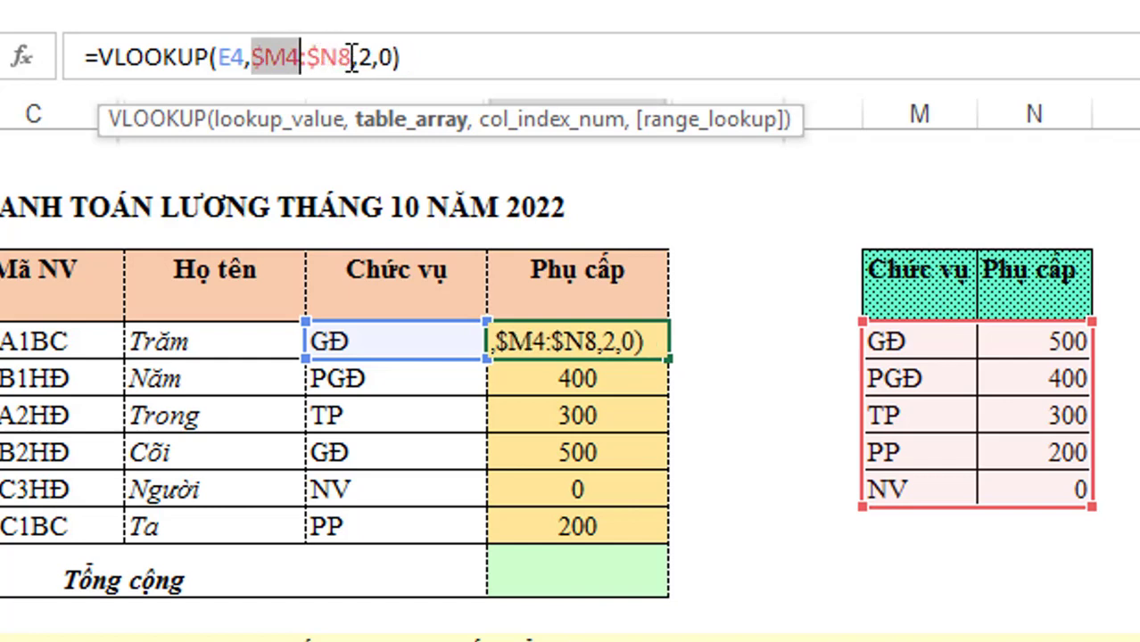
drag(351, 57, 255, 59)
key(F4)
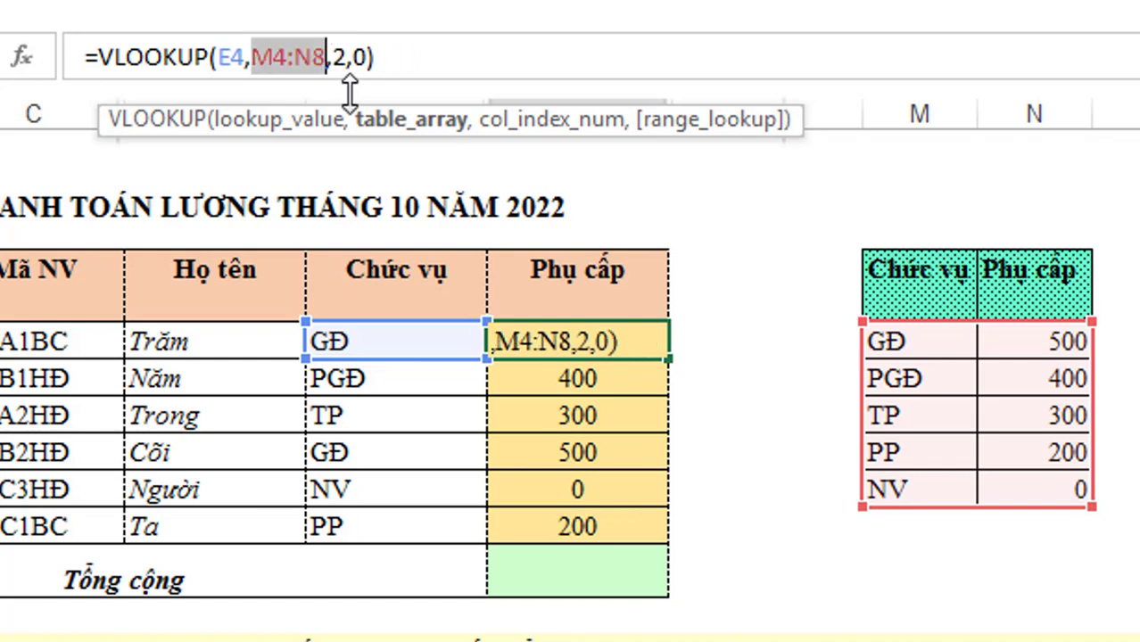
key(Return)
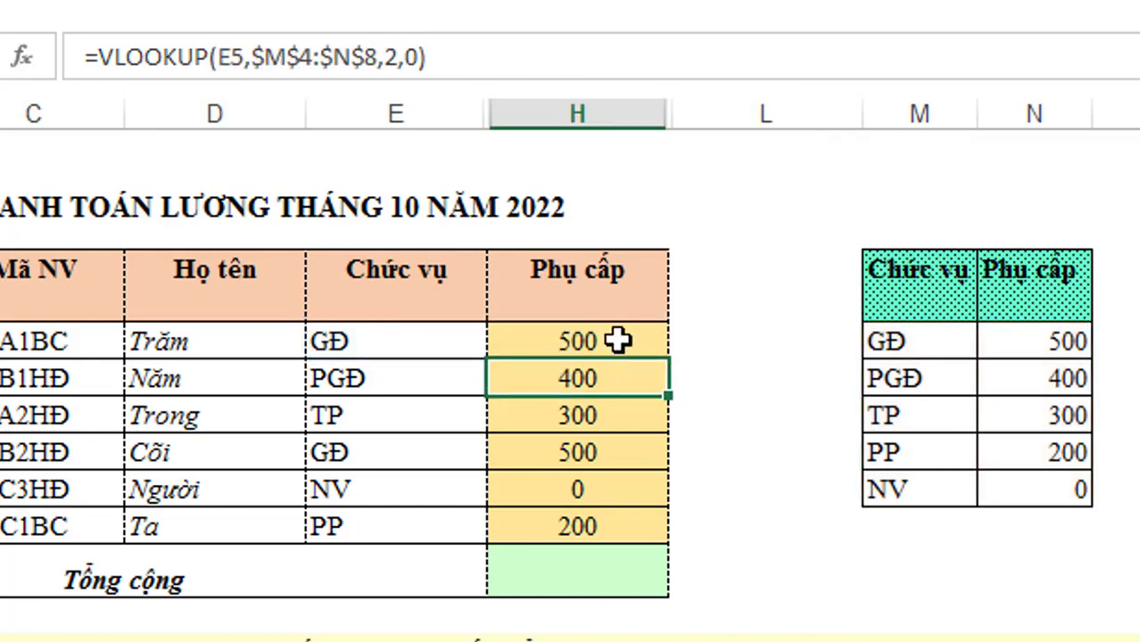
Fill the relative-range formula from H4 down to H9, producing #N/A errors.
click(643, 341)
drag(667, 359, 671, 528)
drag(677, 589, 676, 580)
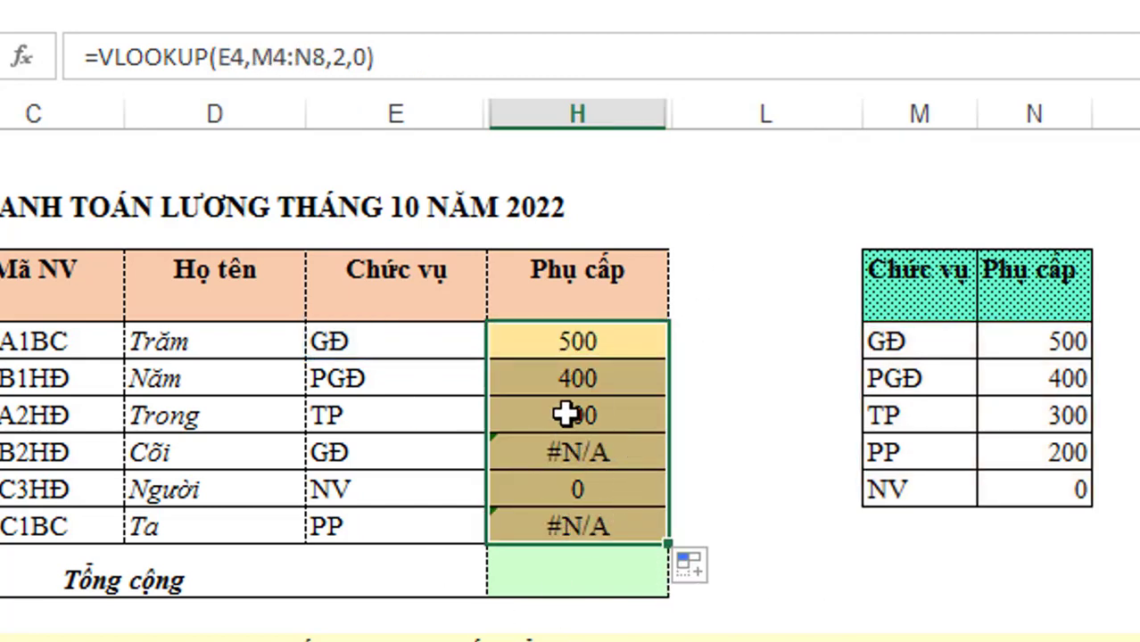
Inspect H7's shifted range M7:N11, then undo the fill to restore the working formulas.
double_click(603, 460)
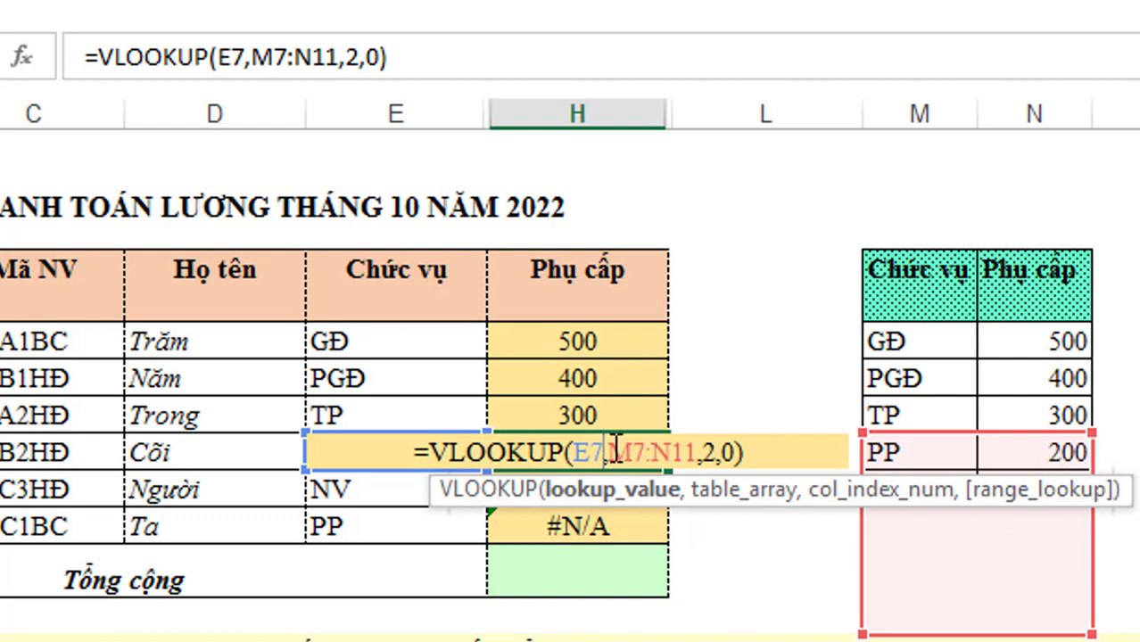
drag(612, 450, 685, 446)
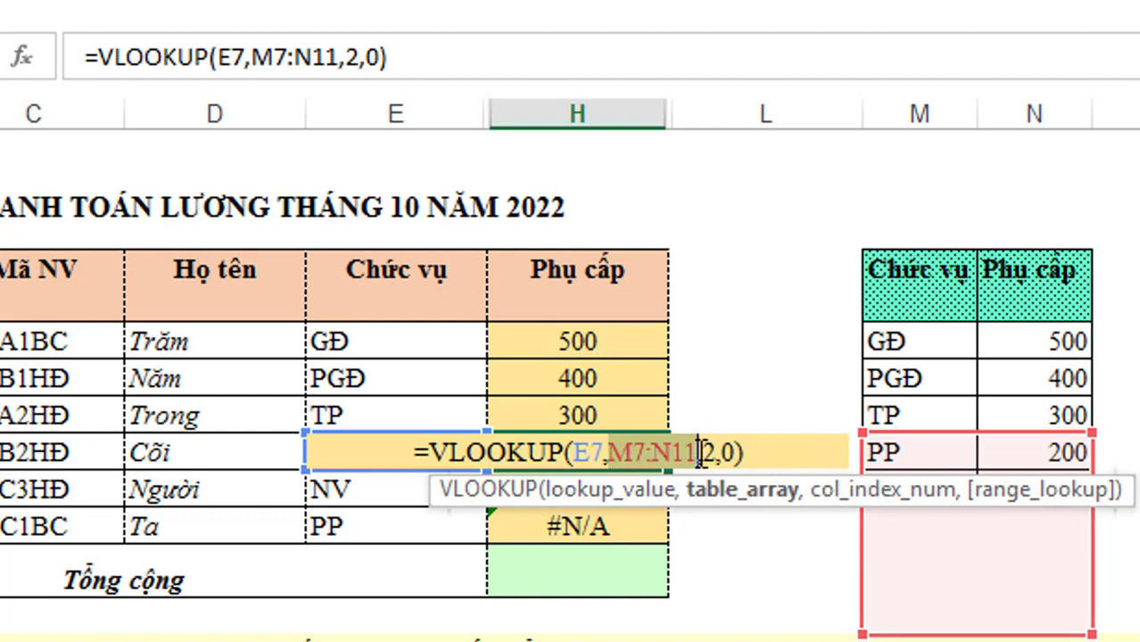
key(ctrl+Return)
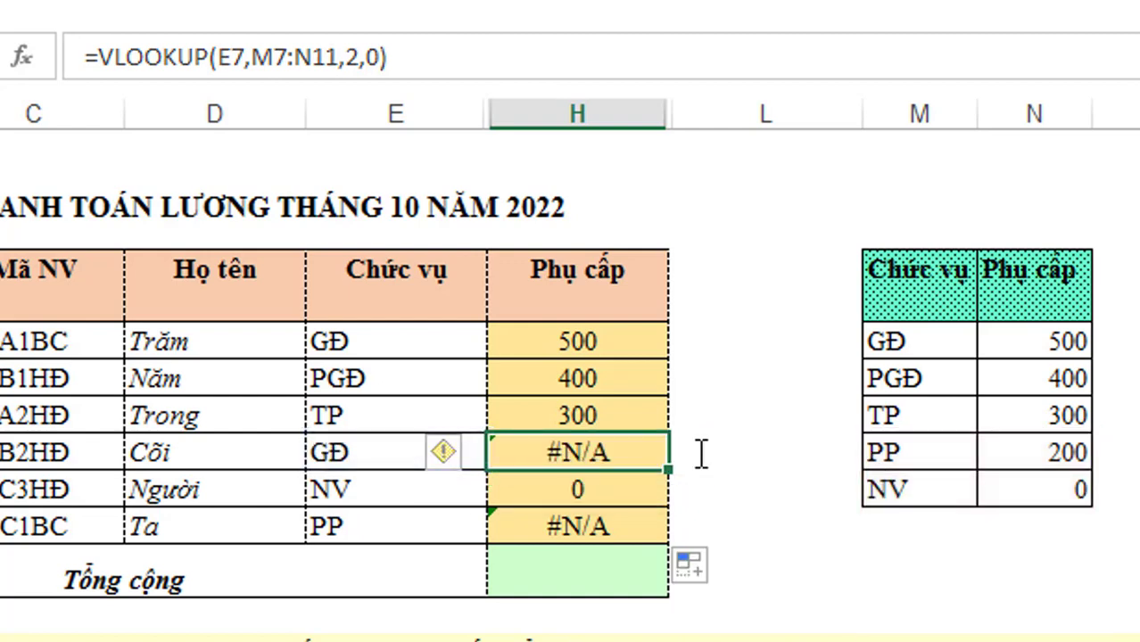
key(ctrl+z)
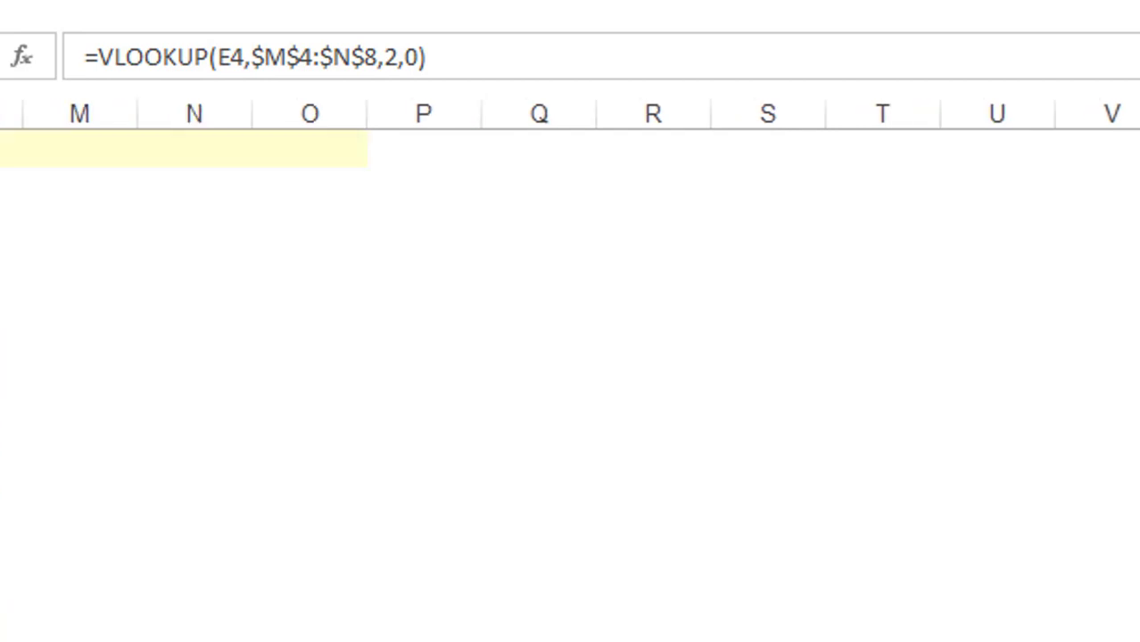
Drag the employee info table picture up and to the left on the sheet.
drag(788, 535, 262, 431)
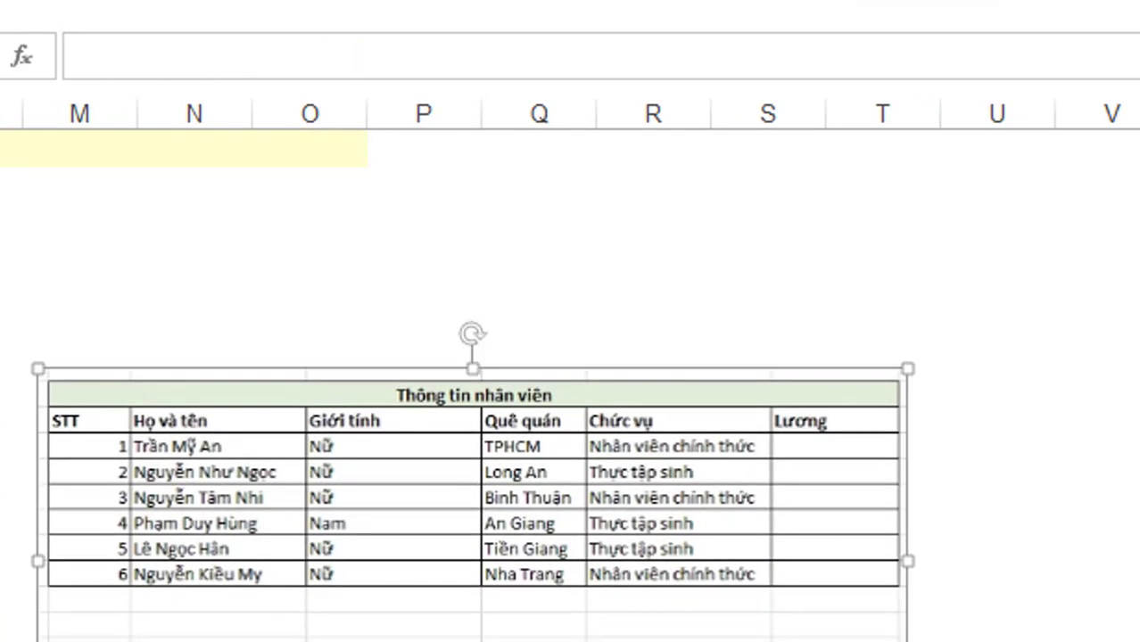